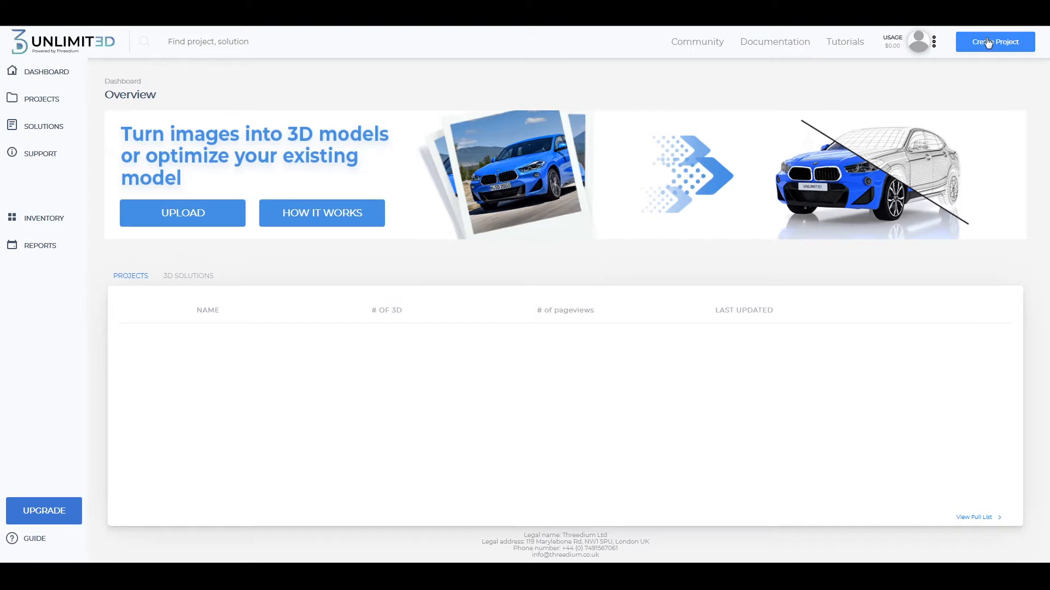
# Step: Create a new project named Chair with the description "Example chair"
pyautogui.click(986, 42)
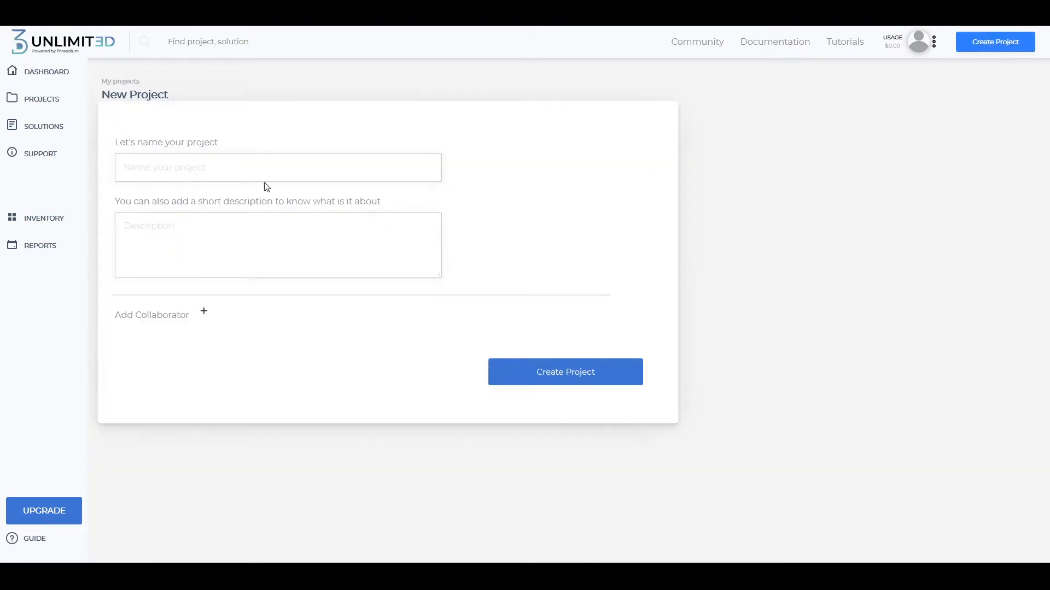
pyautogui.click(254, 169)
pyautogui.write('Chair')
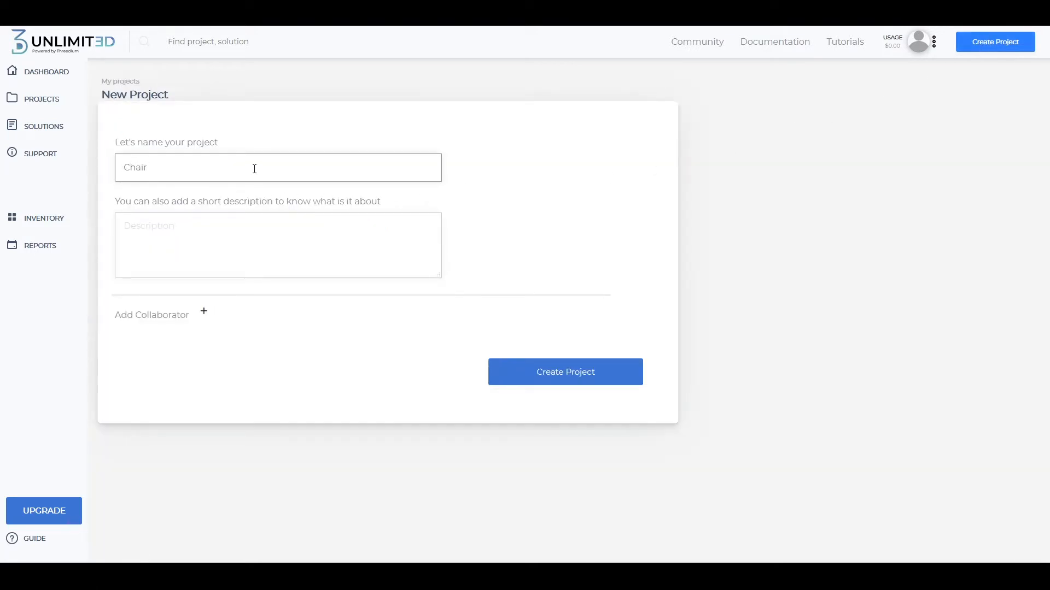
pyautogui.click(211, 237)
pyautogui.write('Example chair')
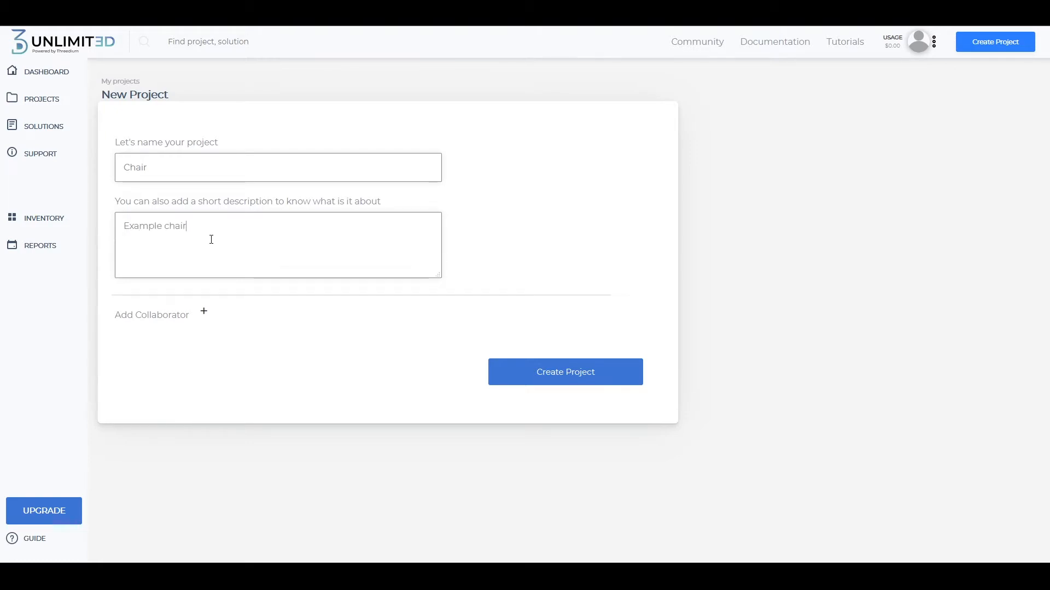
pyautogui.click(545, 382)
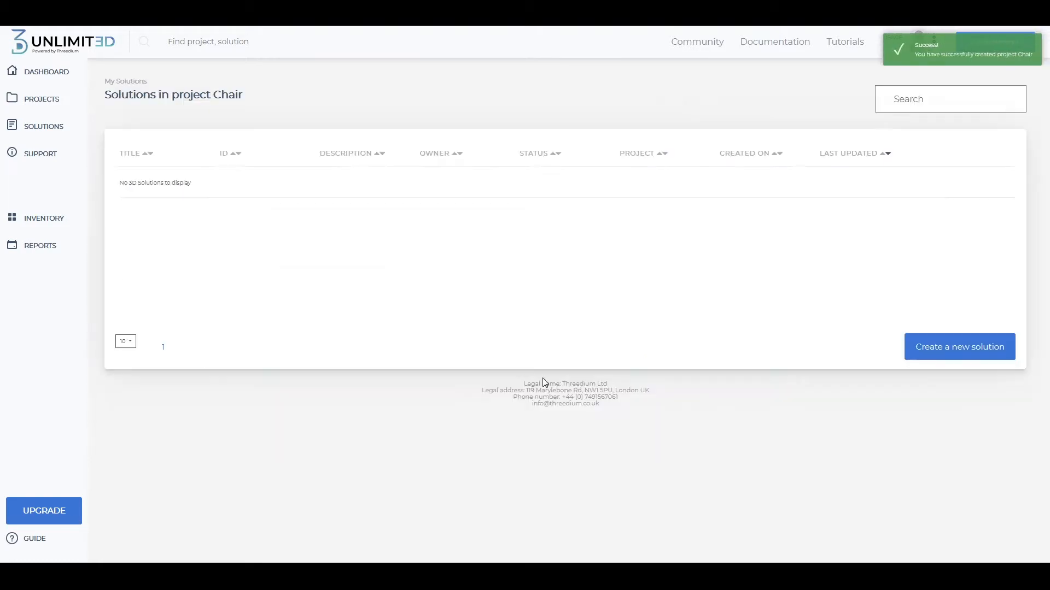
# Step: Create a 3D solution named Igloo in the Chair project with the description "Igloo chair"
pyautogui.click(944, 350)
pyautogui.click(204, 169)
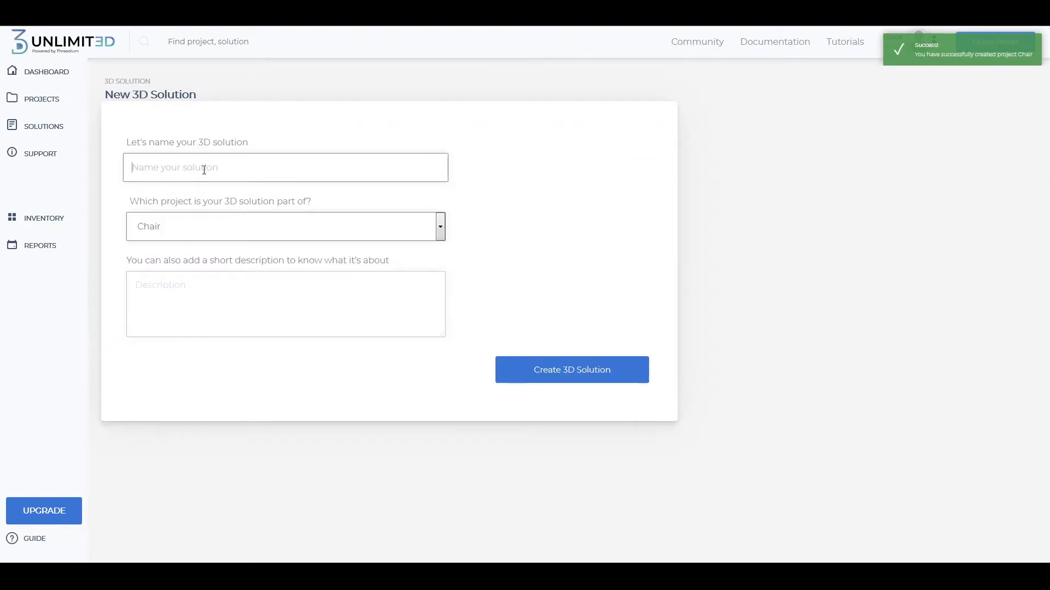
pyautogui.write('Igloo')
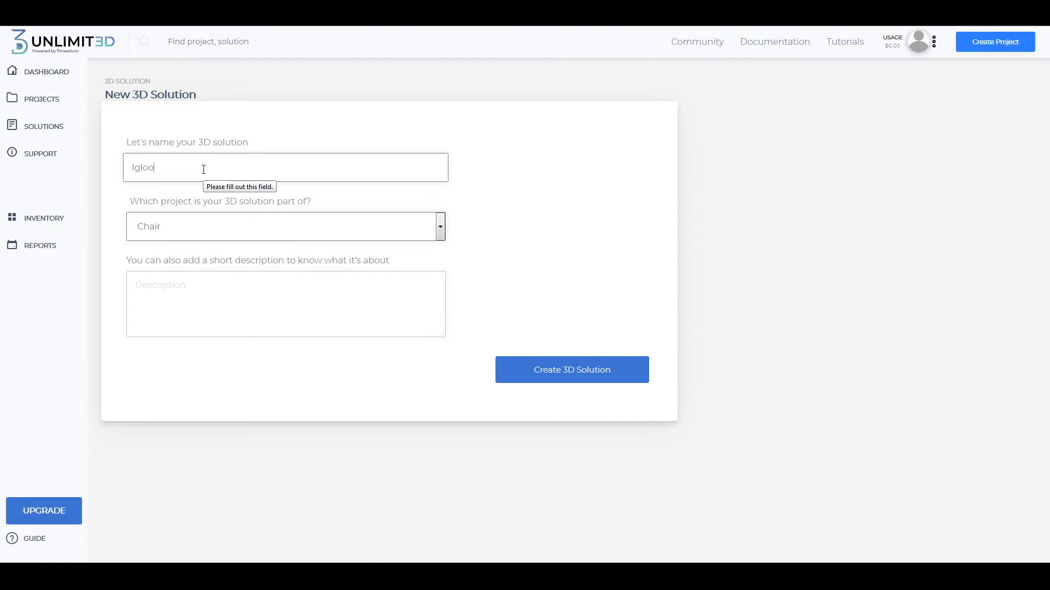
pyautogui.click(215, 288)
pyautogui.write('Igloo chair')
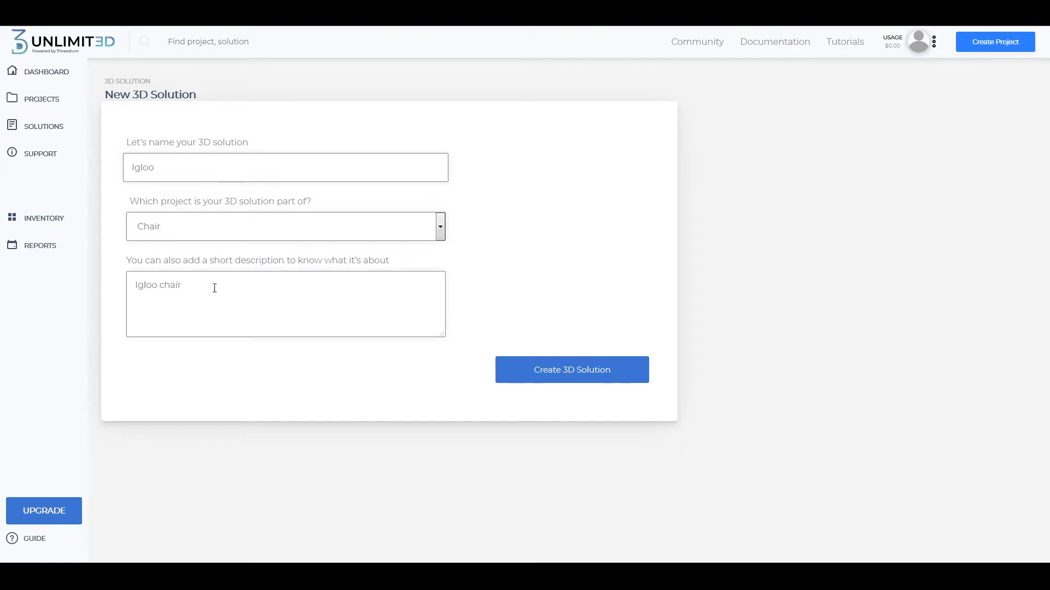
pyautogui.click(572, 374)
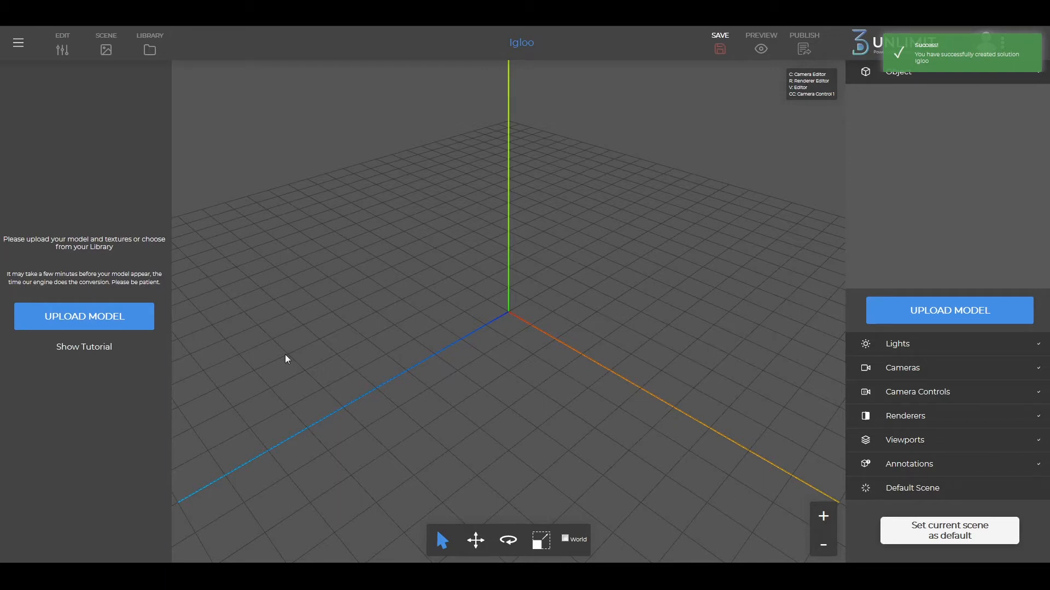
# Step: Upload the model file igloo_004.fbx to the Igloo solution
pyautogui.click(113, 322)
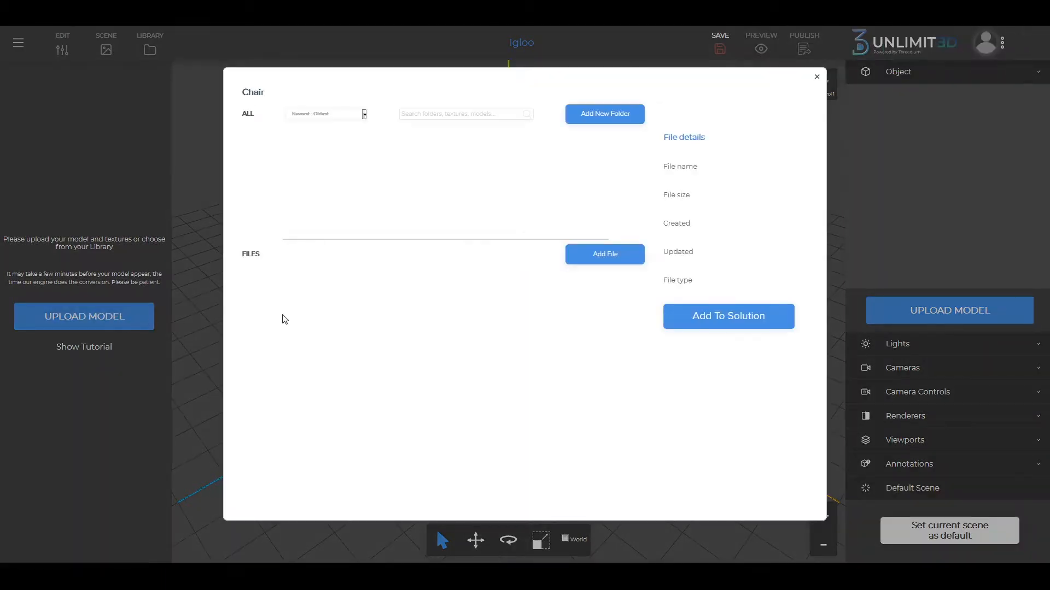
pyautogui.click(595, 261)
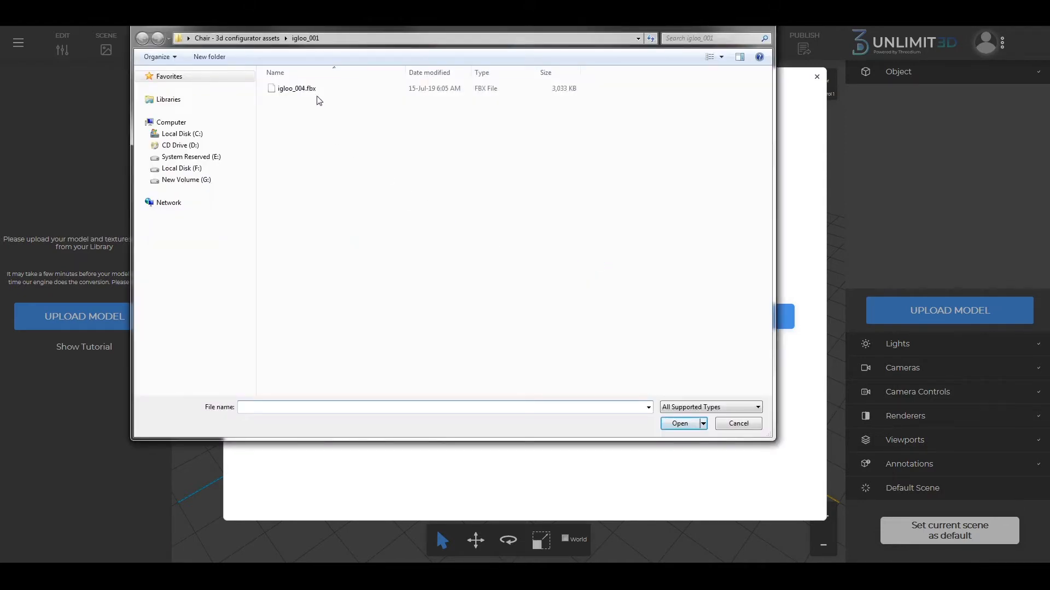
pyautogui.click(306, 92)
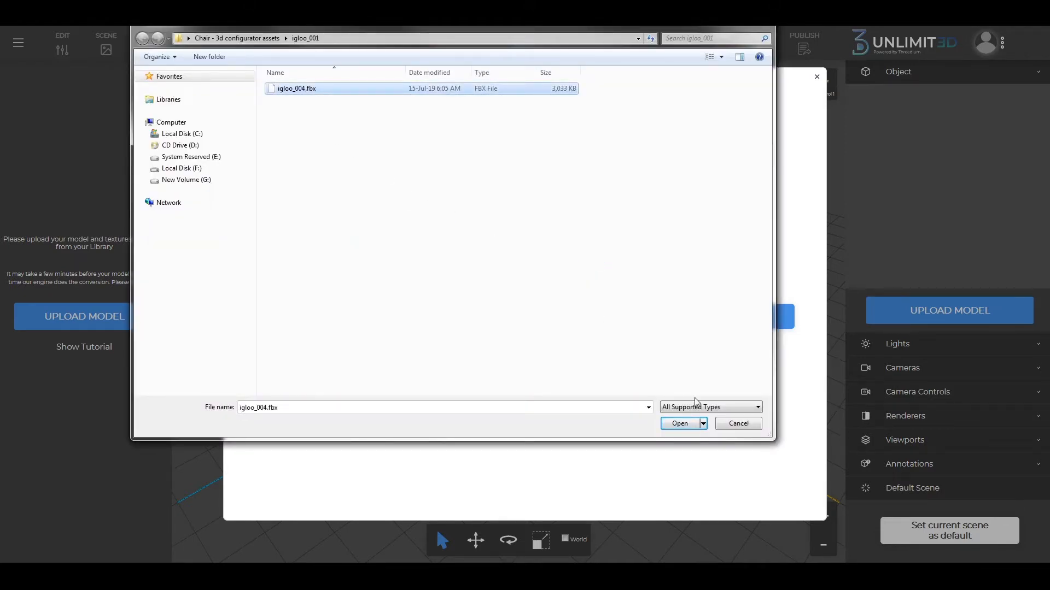
pyautogui.click(663, 425)
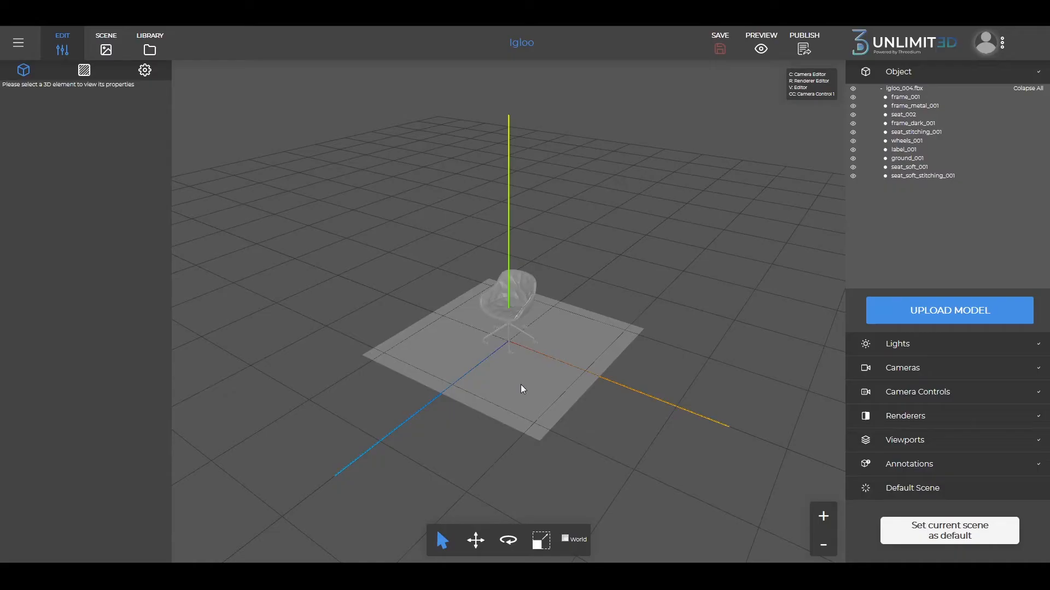
# Step: Create a new material named ground for the ground plane under the chair, keeping the default shader and map options
pyautogui.moveTo(625, 365); pyautogui.dragTo(567, 356)
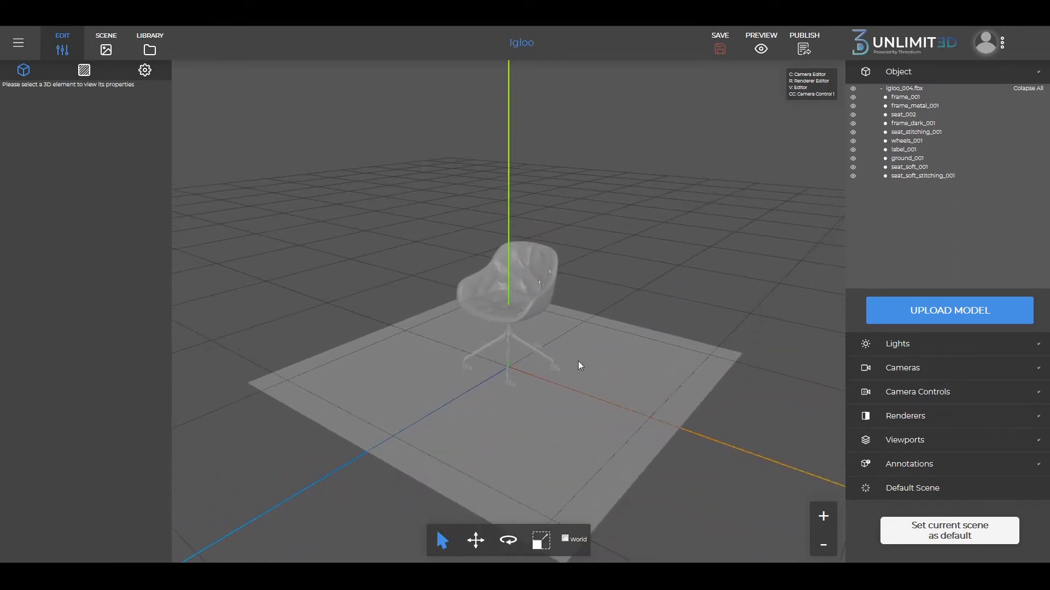
pyautogui.click(573, 357)
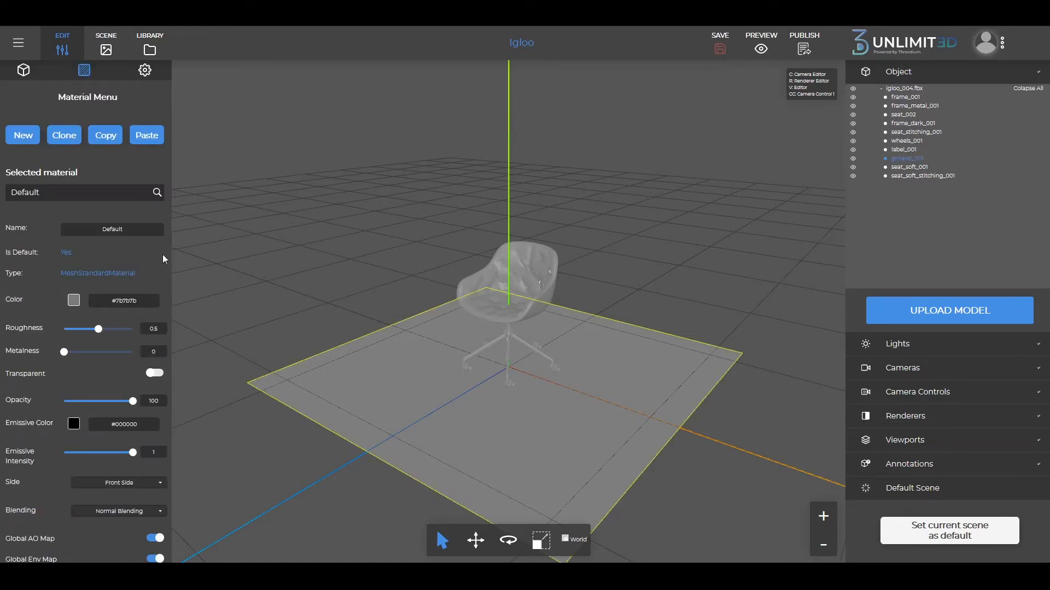
pyautogui.scroll(-1, 162, 254)
pyautogui.scroll(1, 87, 210)
pyautogui.click(23, 135)
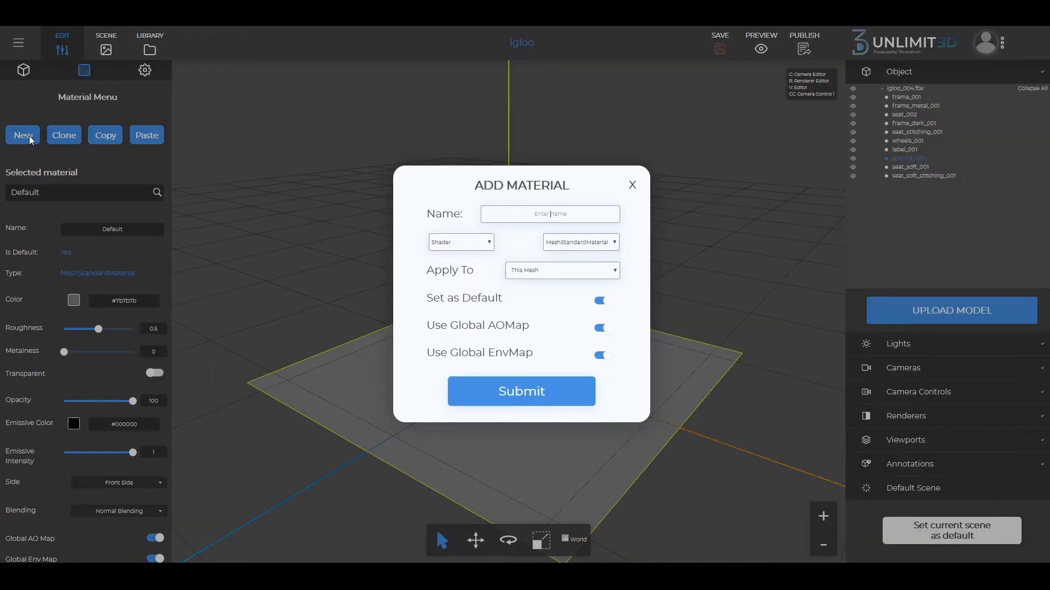
pyautogui.click(563, 218)
pyautogui.write('ground')
pyautogui.click(518, 401)
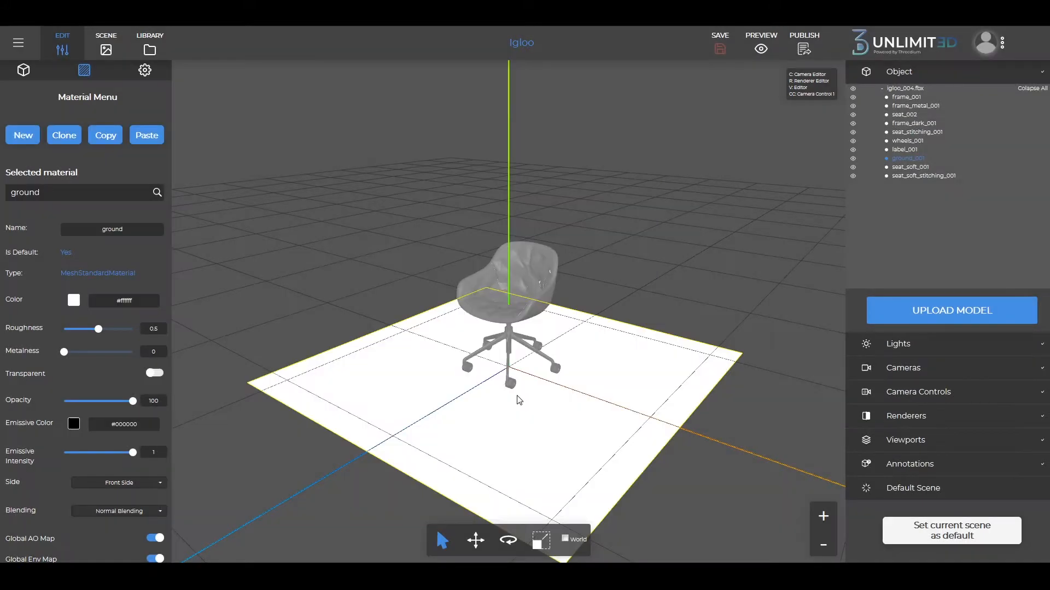
# Step: Upload the image igloo_ground_003_standard as the diffuse map of the ground material
pyautogui.scroll(-5, 12, 331)
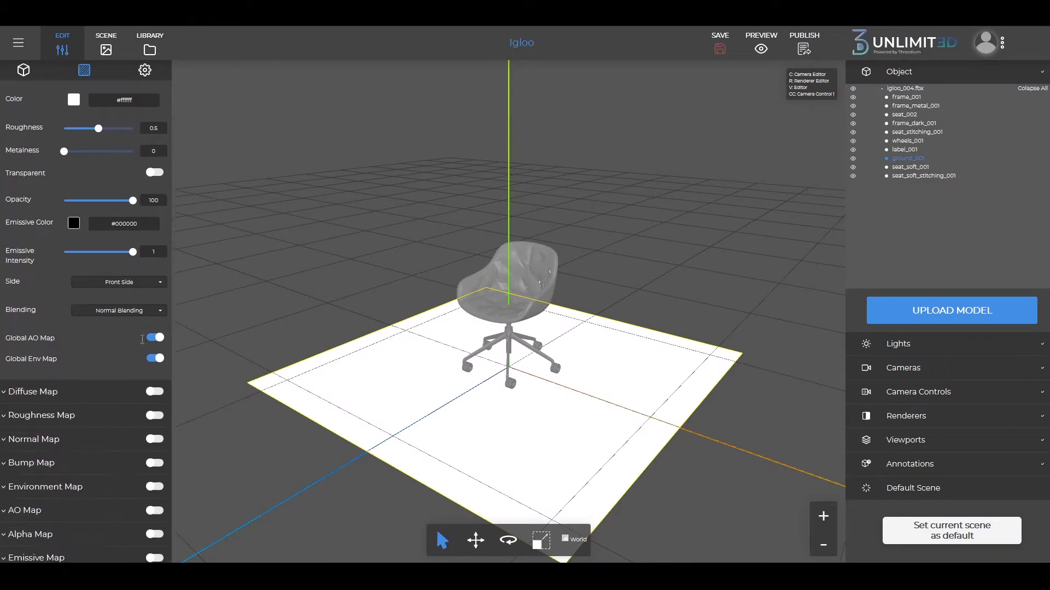
pyautogui.click(17, 338)
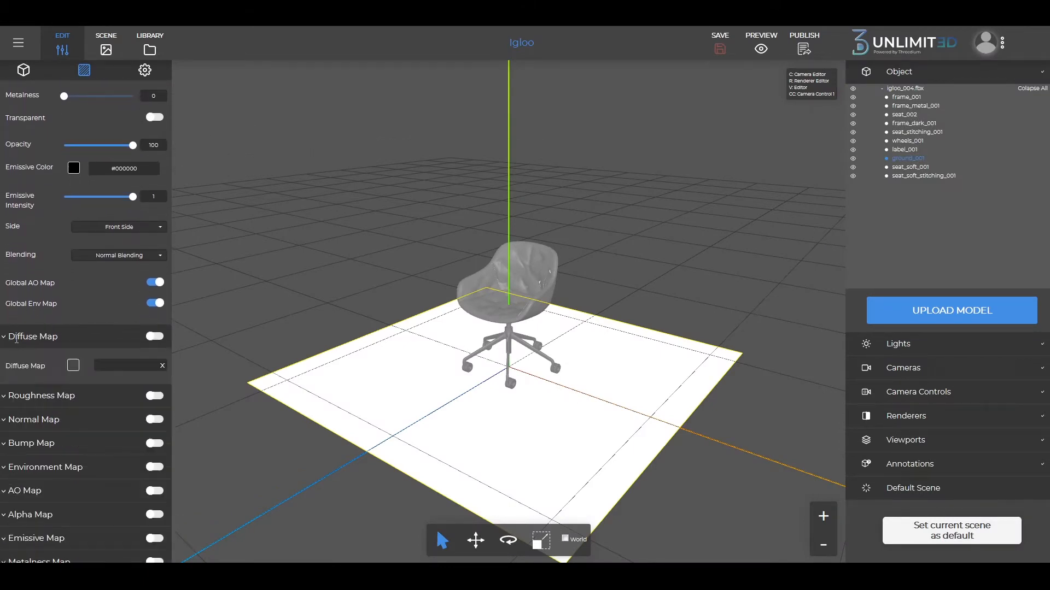
pyautogui.click(109, 364)
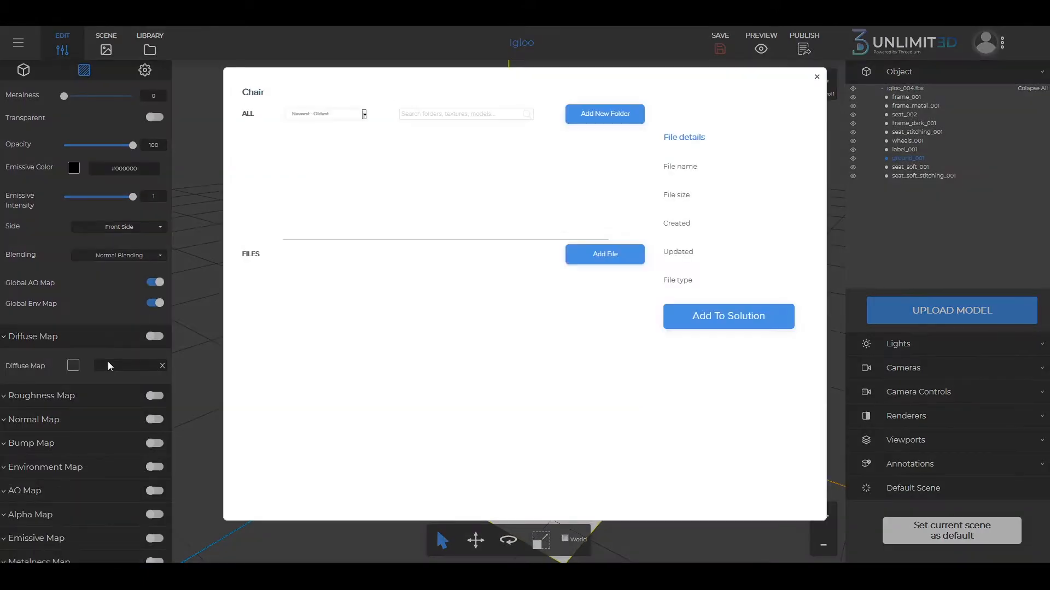
pyautogui.click(591, 260)
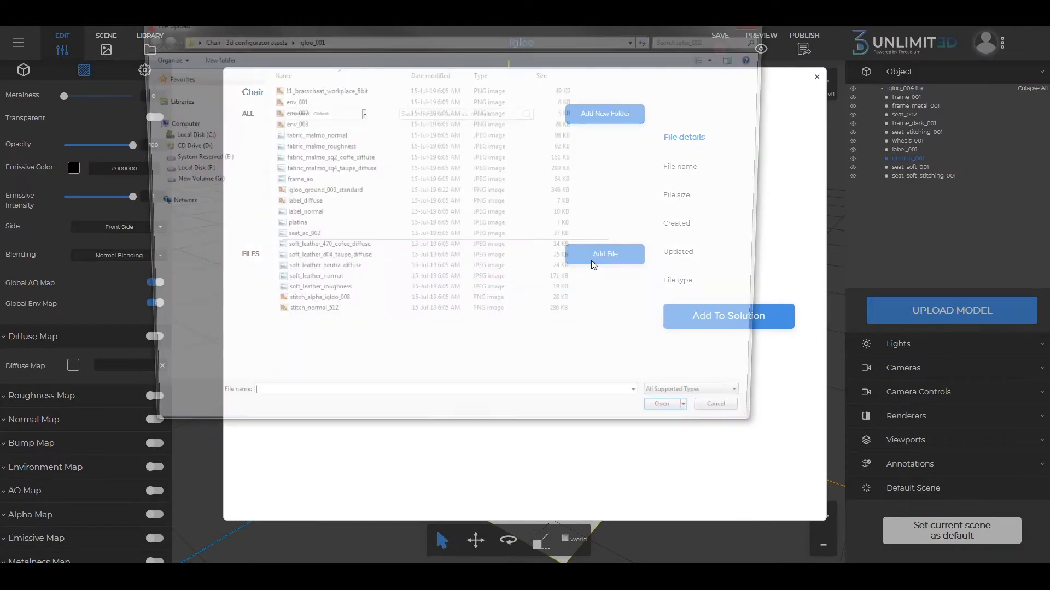
pyautogui.click(723, 56)
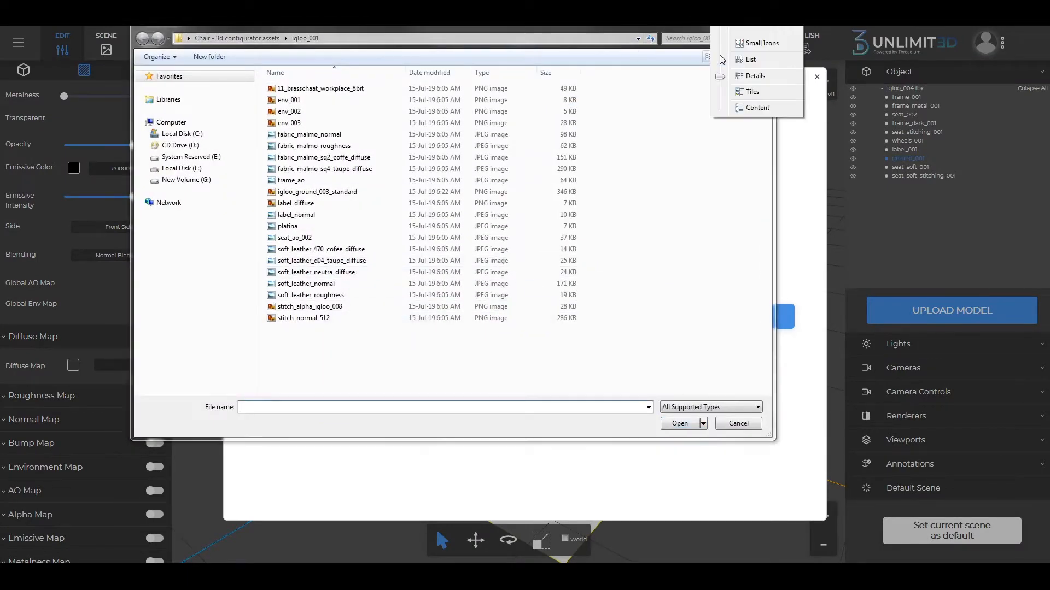
pyautogui.click(753, 27)
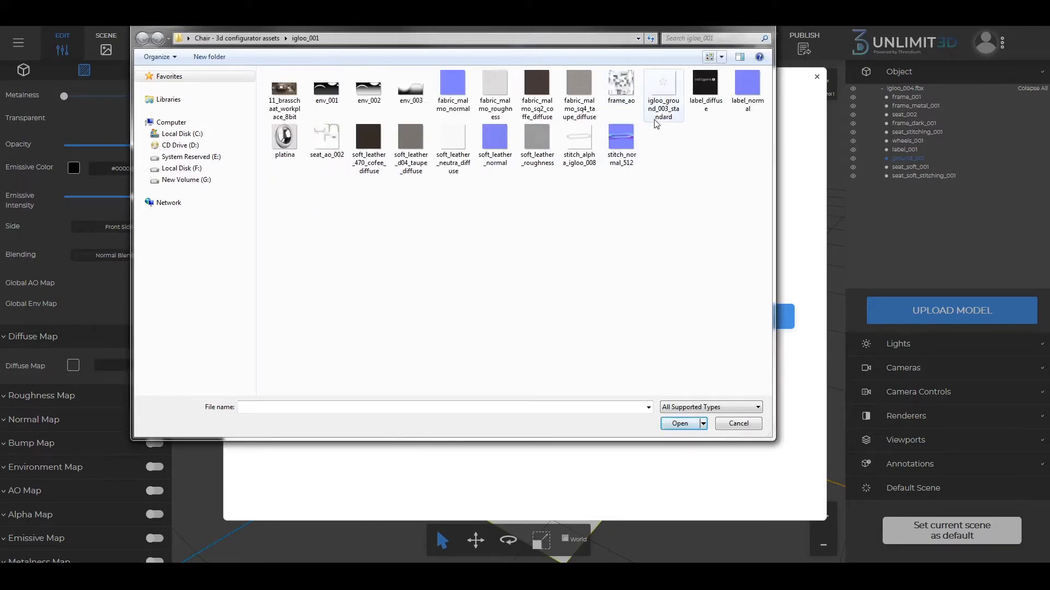
pyautogui.click(664, 95)
pyautogui.click(664, 422)
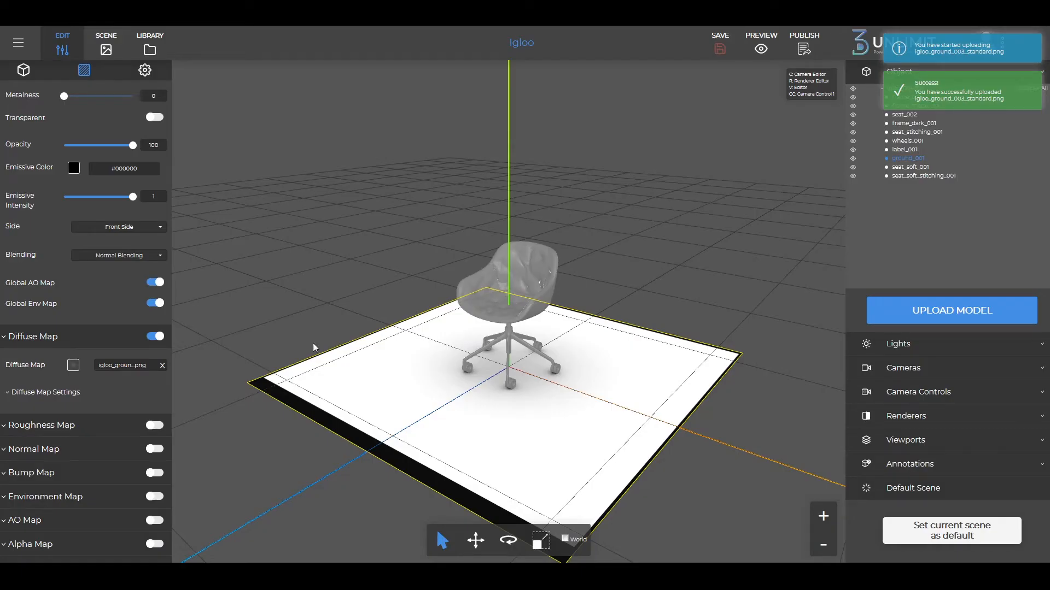
# Step: Turn on transparency for the ground material
pyautogui.scroll(4, 127, 290)
pyautogui.click(157, 331)
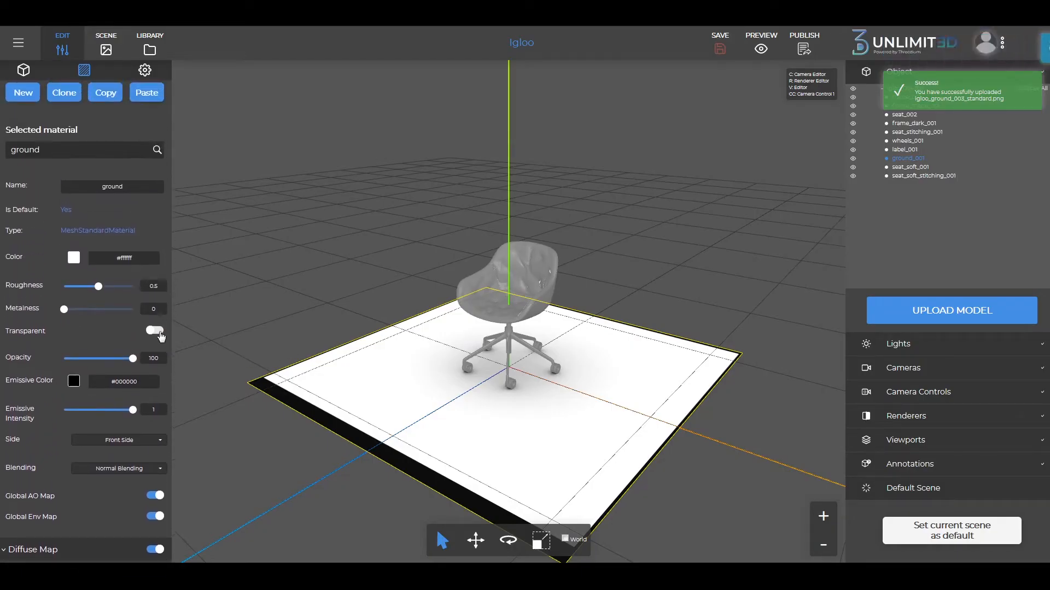
pyautogui.scroll(3, 549, 383)
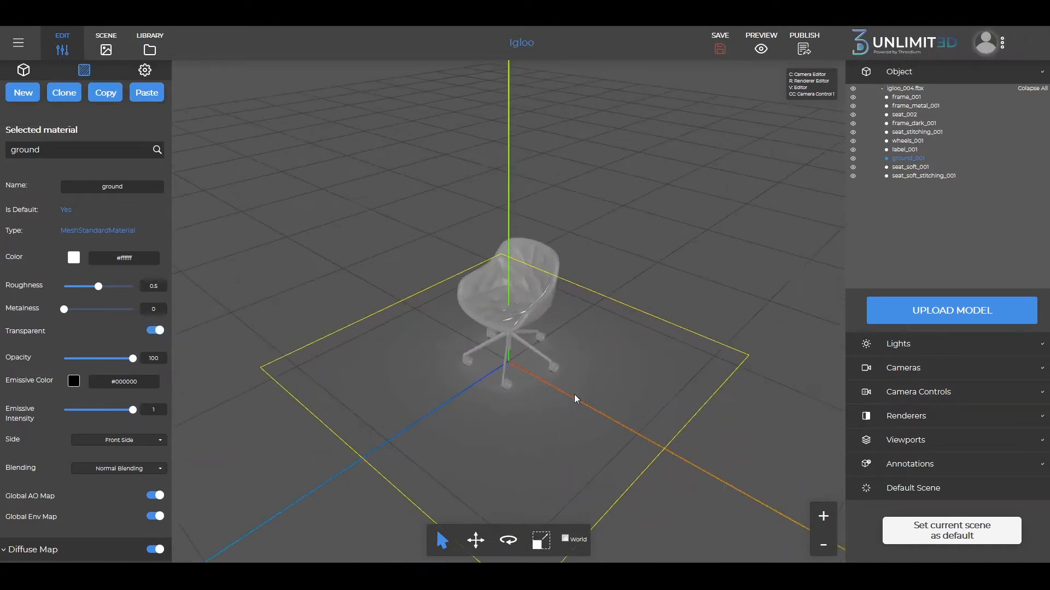
# Step: Hide the seat_soft_001 and seat_soft_stitching_001 meshes
pyautogui.scroll(3, 570, 388)
pyautogui.moveTo(578, 387)
pyautogui.mouseDown()
pyautogui.moveTo(588, 361)
pyautogui.moveTo(579, 370)
pyautogui.mouseUp()
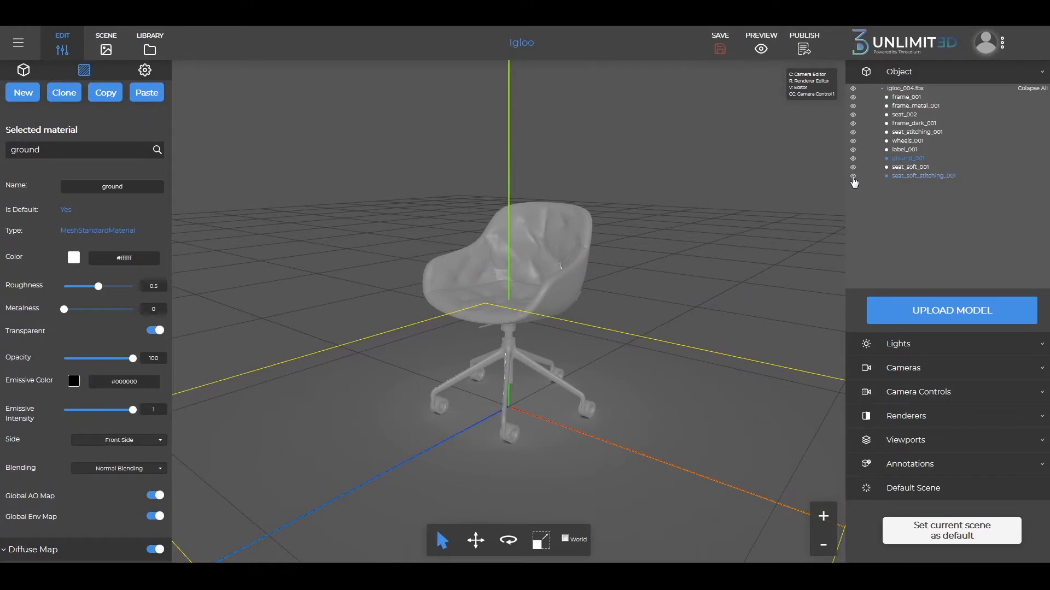
pyautogui.click(853, 168)
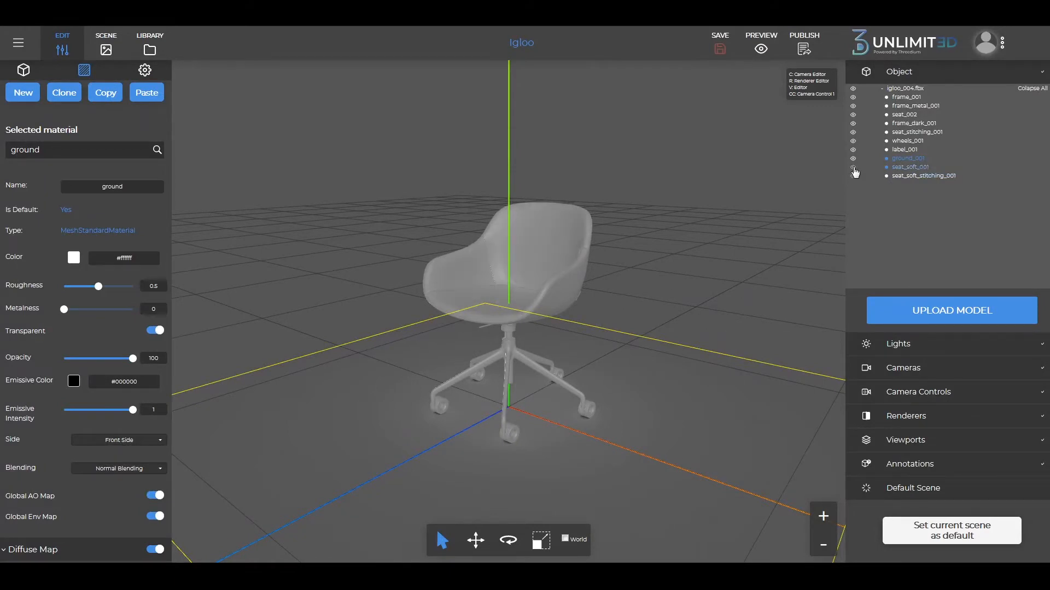
pyautogui.click(853, 176)
# Step: Create a new material named seat_001_malmo for the chair's seat_002 mesh, keeping the default options
pyautogui.scroll(6, 543, 259)
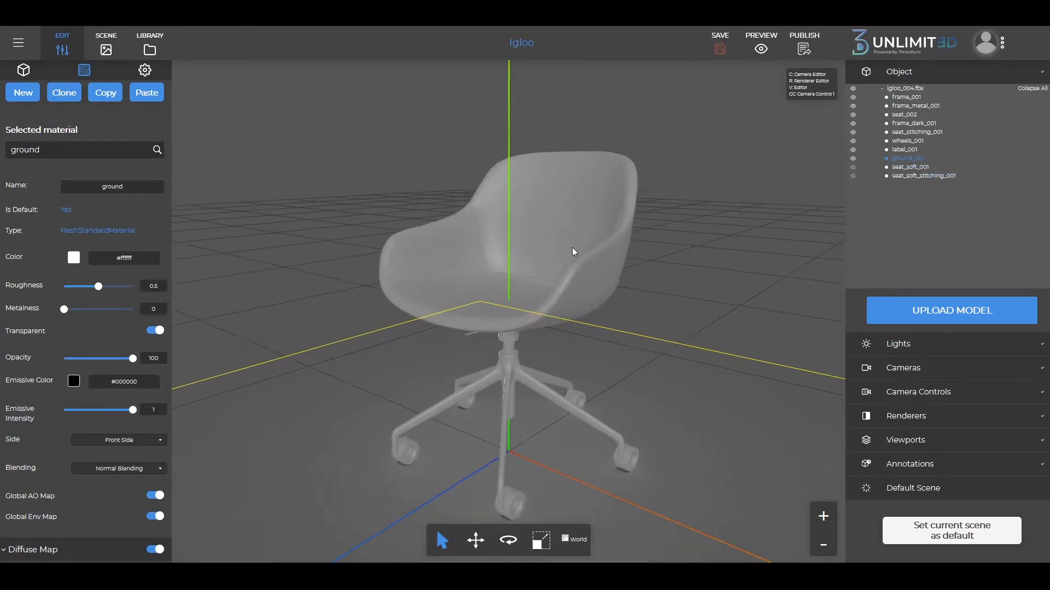
pyautogui.click(600, 203)
pyautogui.click(29, 141)
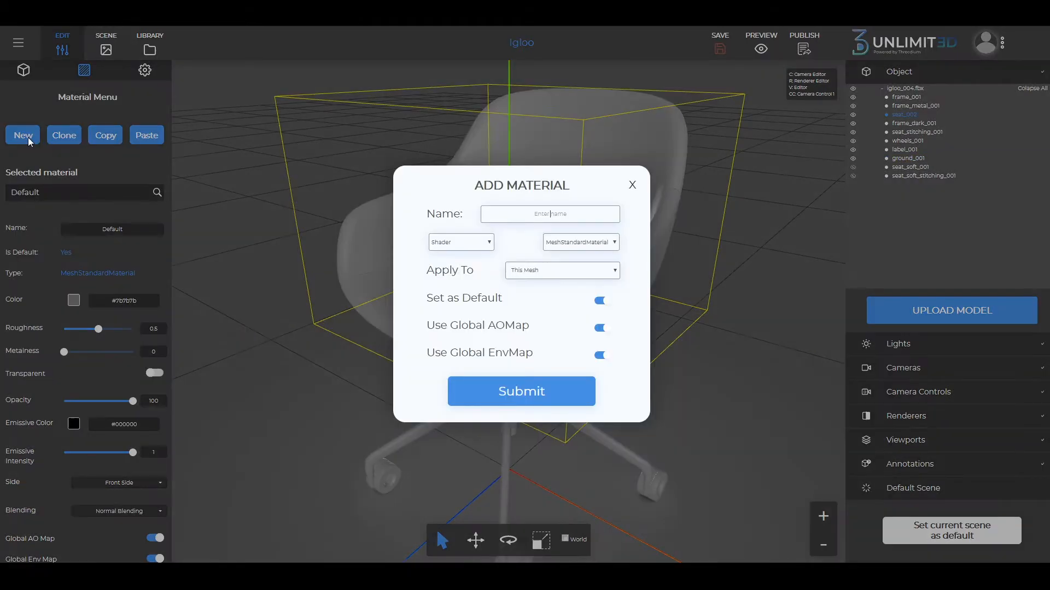
pyautogui.write('seat_001_malmo')
pyautogui.click(494, 391)
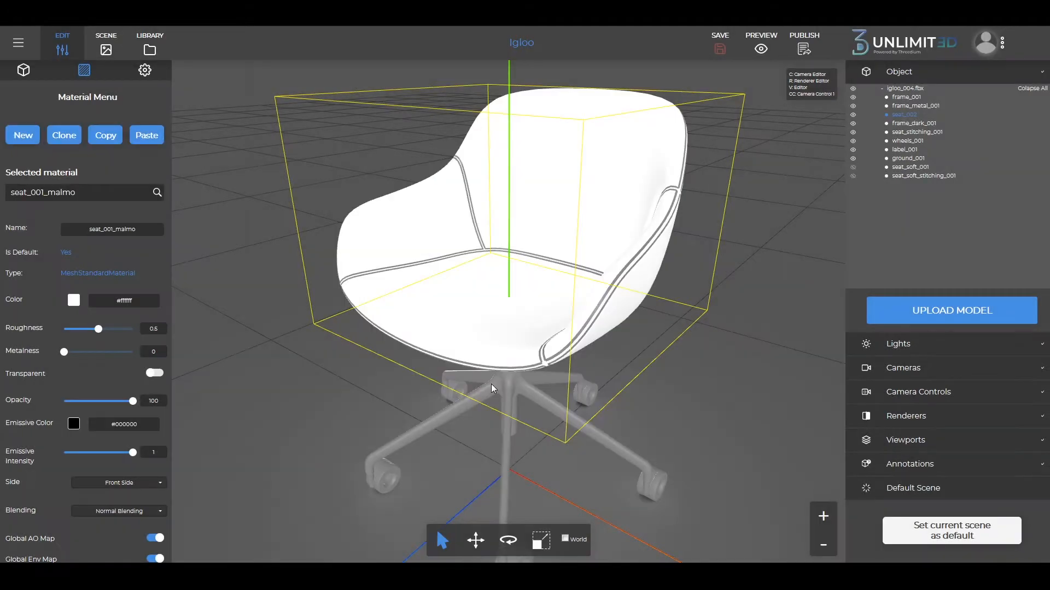
# Step: Upload the image fabric_malmo_sq4_taupe_diffuse as the diffuse map of the seat_001_malmo material
pyautogui.scroll(-5, 124, 348)
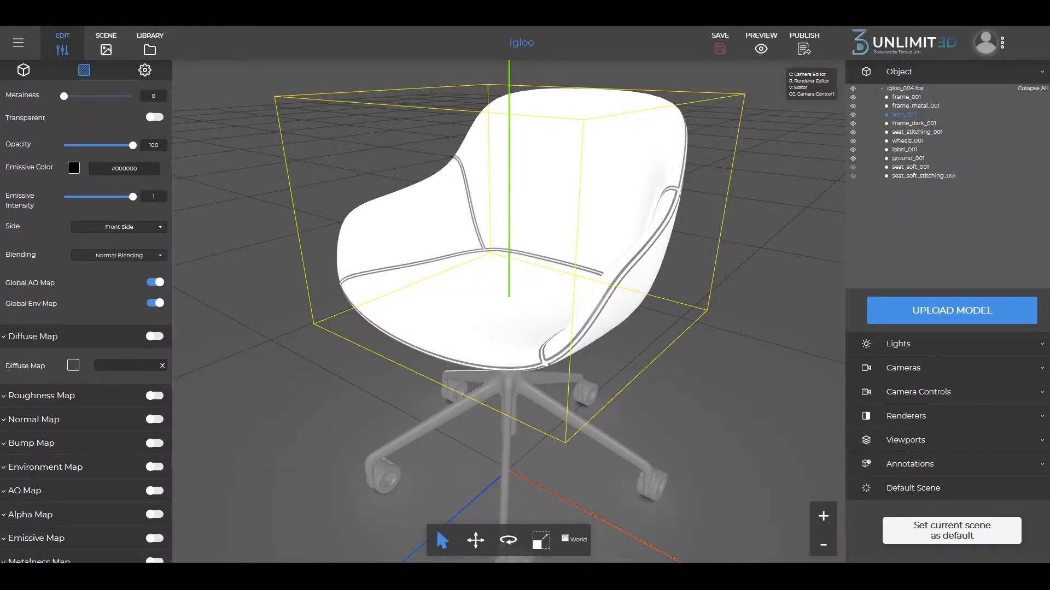
pyautogui.click(115, 371)
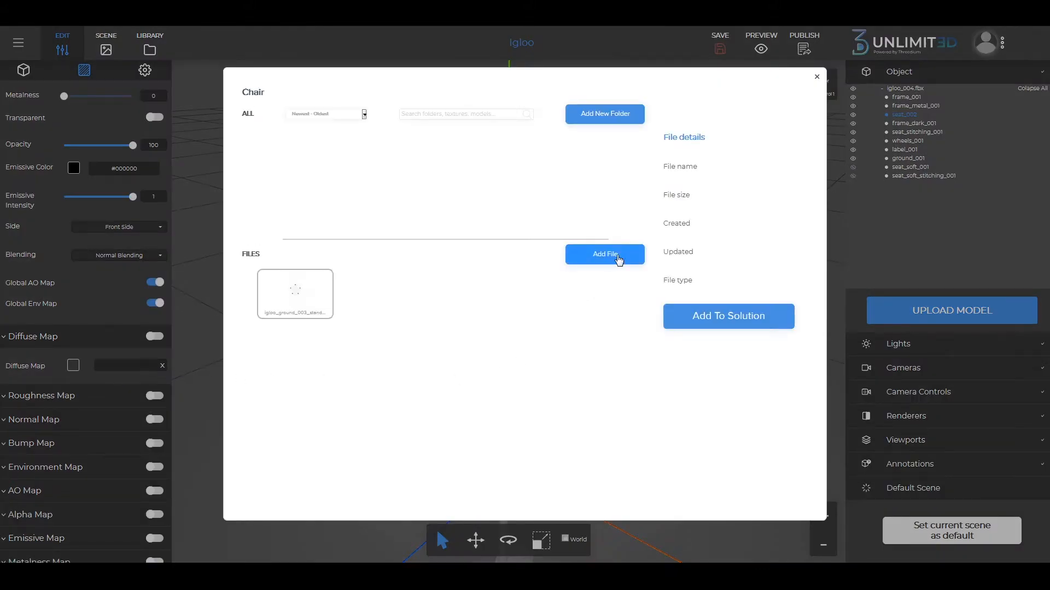
pyautogui.click(618, 259)
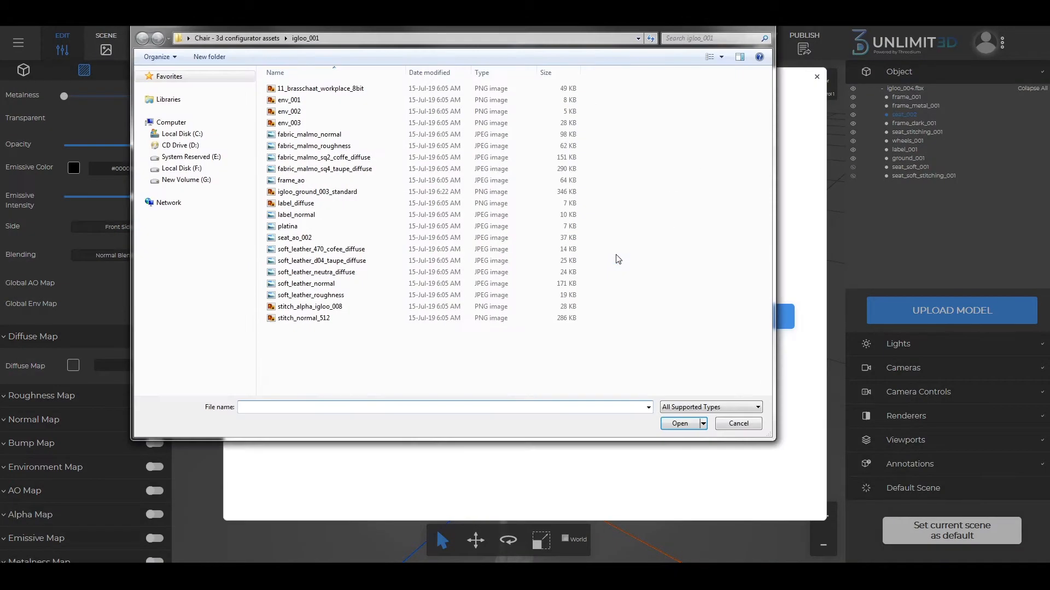
pyautogui.click(721, 57)
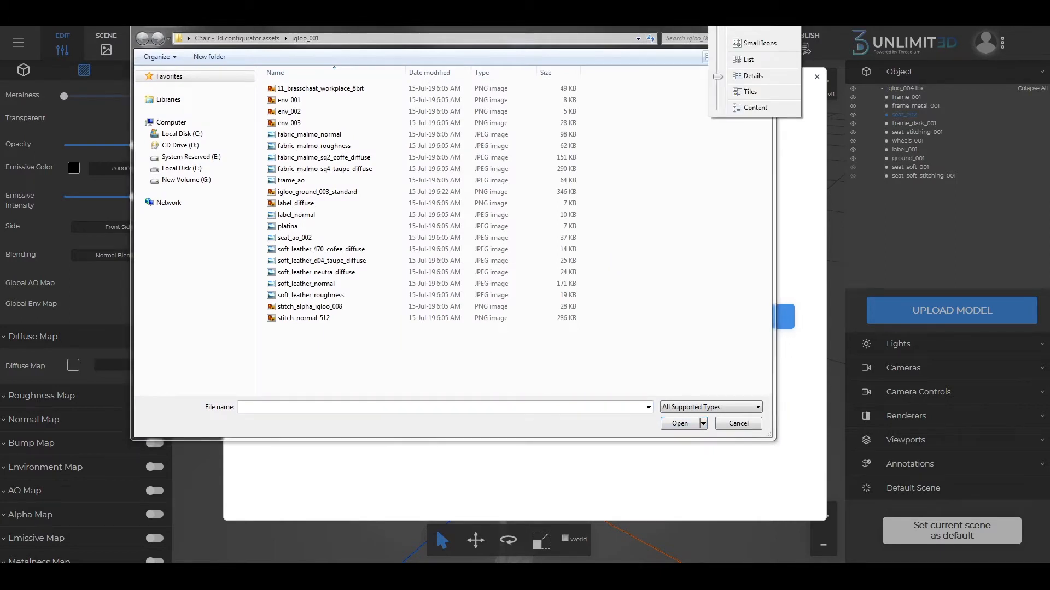
pyautogui.click(758, 6)
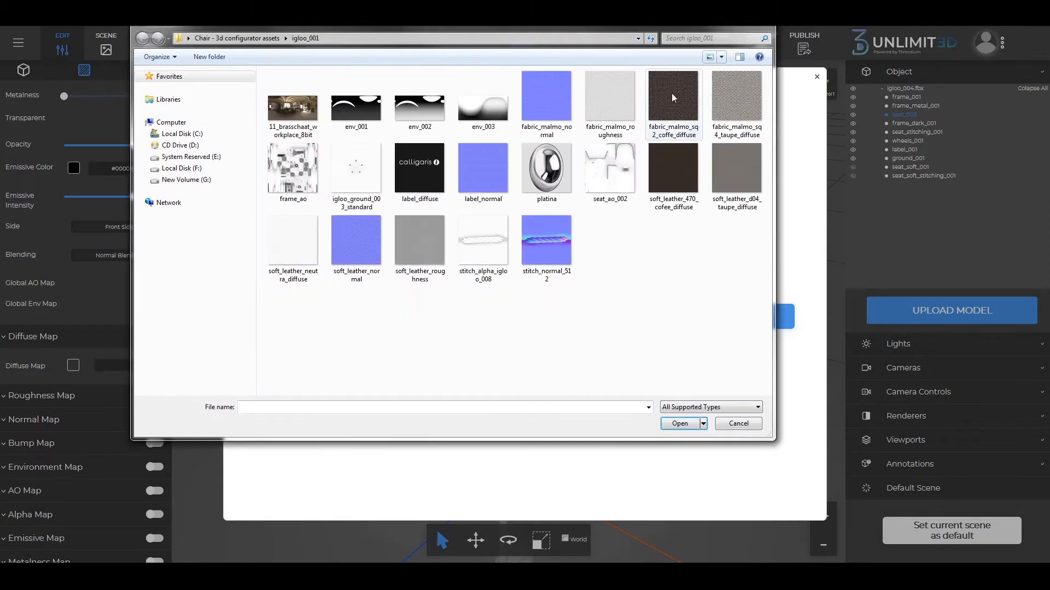
pyautogui.click(714, 108)
pyautogui.click(670, 425)
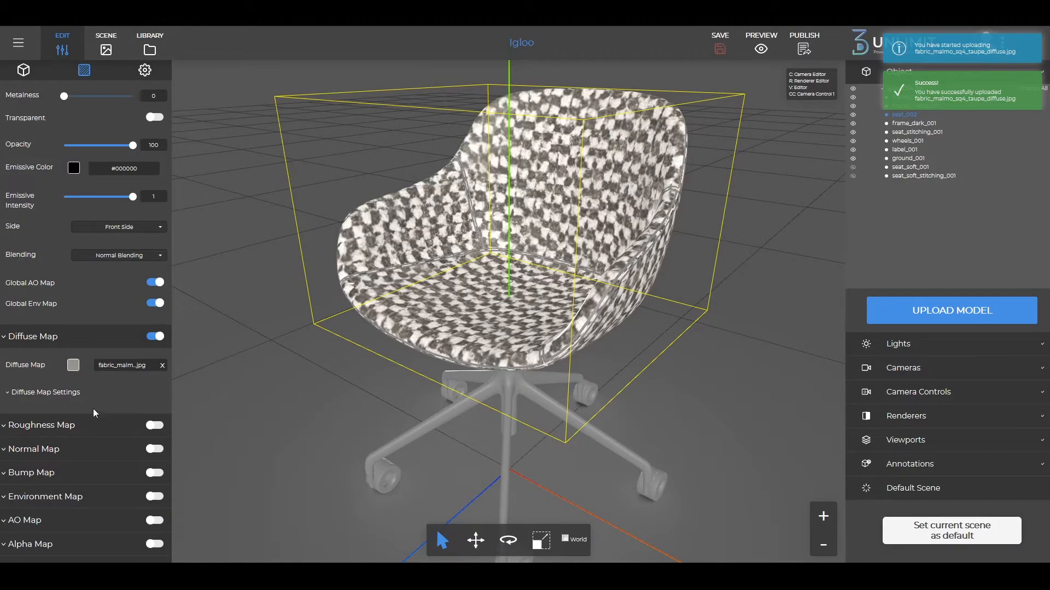
# Step: Set the diffuse map's tiling to 11 in both X and Y and check the weave on the seat
pyautogui.click(9, 393)
pyautogui.scroll(-6, 85, 391)
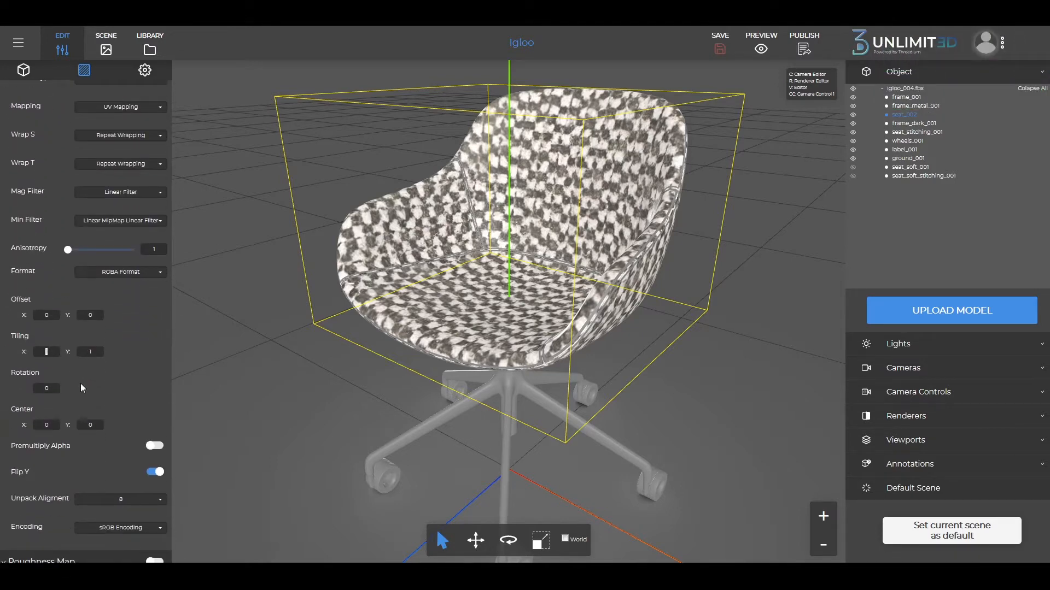
pyautogui.write('11')
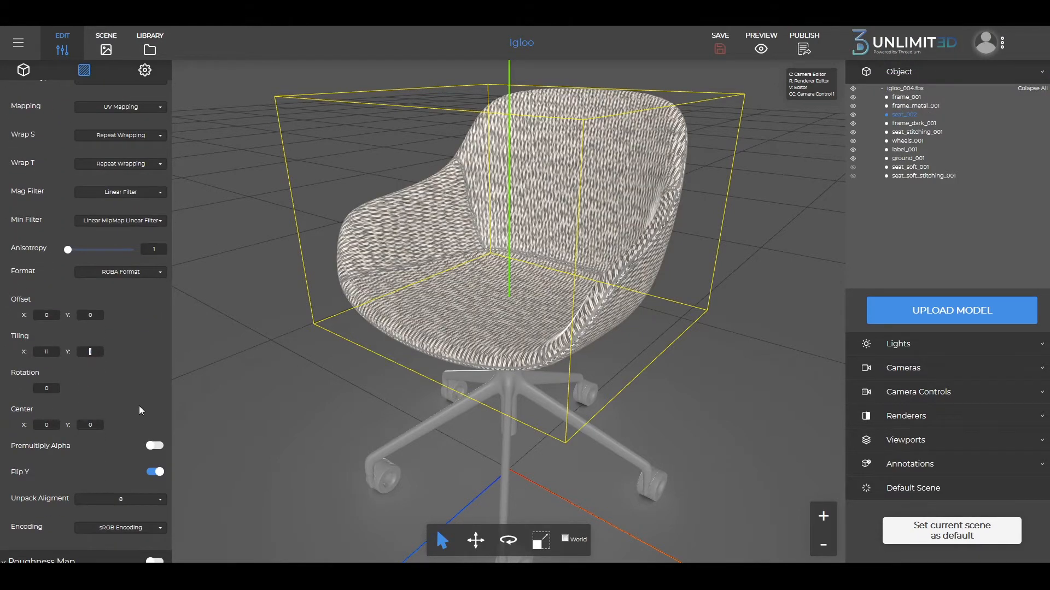
pyautogui.write('11')
pyautogui.moveTo(671, 353)
pyautogui.mouseDown()
pyautogui.moveTo(724, 365)
pyautogui.moveTo(663, 369)
pyautogui.mouseUp()
pyautogui.scroll(10, 638, 320)
pyautogui.scroll(-10, 639, 322)
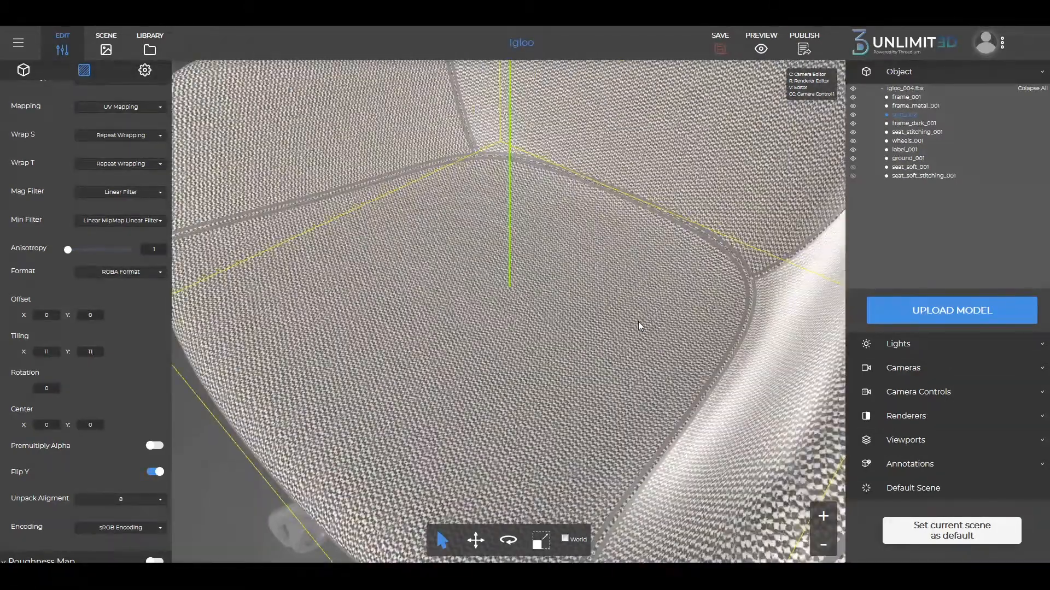
pyautogui.scroll(-5, 602, 309)
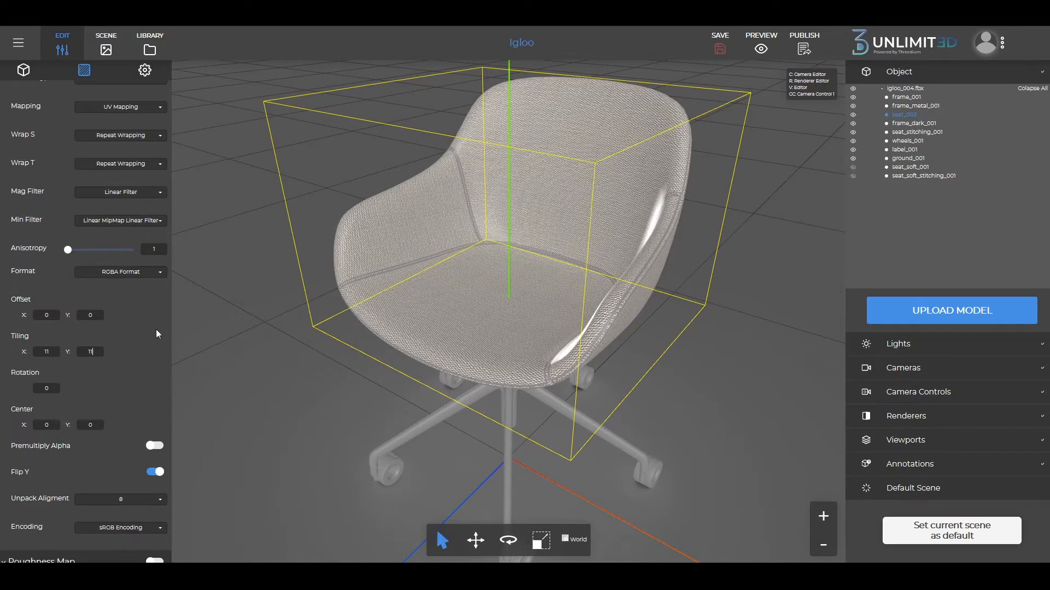
# Step: Raise the seat_001_malmo material's roughness to 1 and inspect the seat from the side
pyautogui.scroll(15, 155, 329)
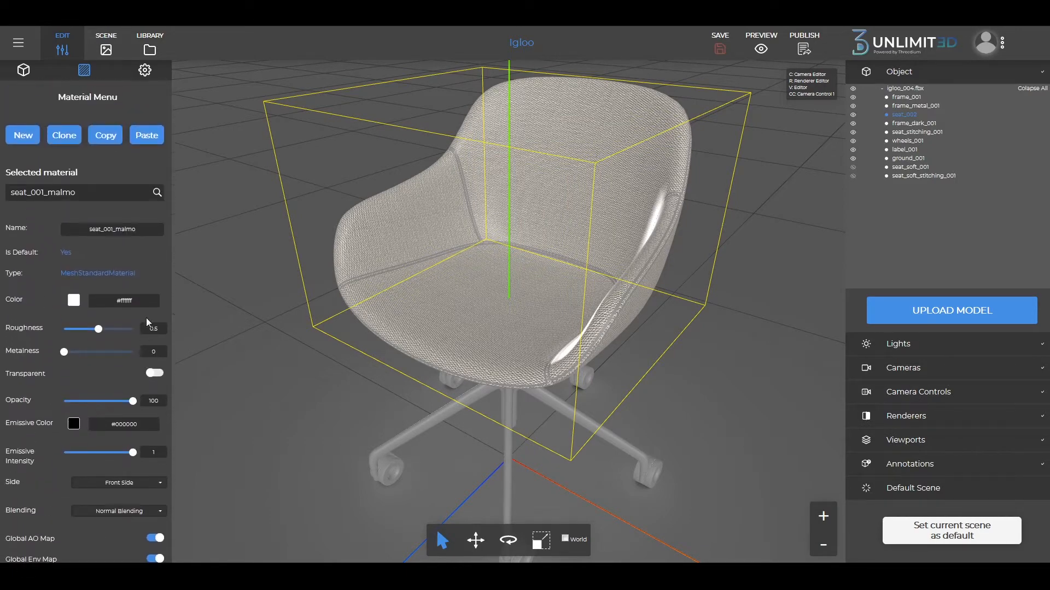
pyautogui.moveTo(99, 328); pyautogui.dragTo(139, 335)
pyautogui.moveTo(651, 354); pyautogui.dragTo(607, 340)
pyautogui.scroll(3, 615, 321)
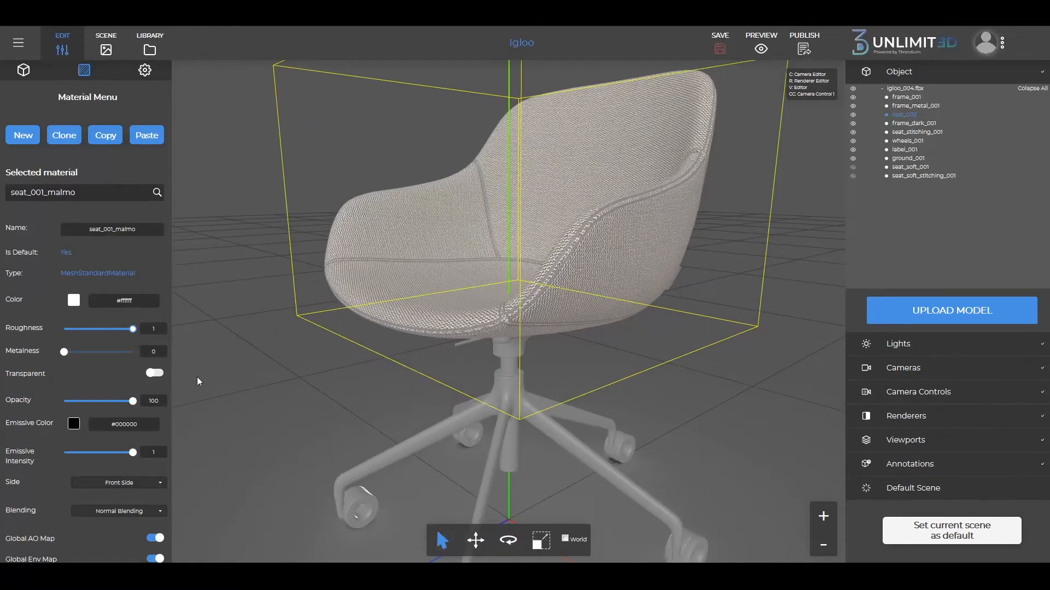
# Step: Upload the image fabric_malmo_roughness as the roughness map of the seat_001_malmo material
pyautogui.scroll(-8, 112, 373)
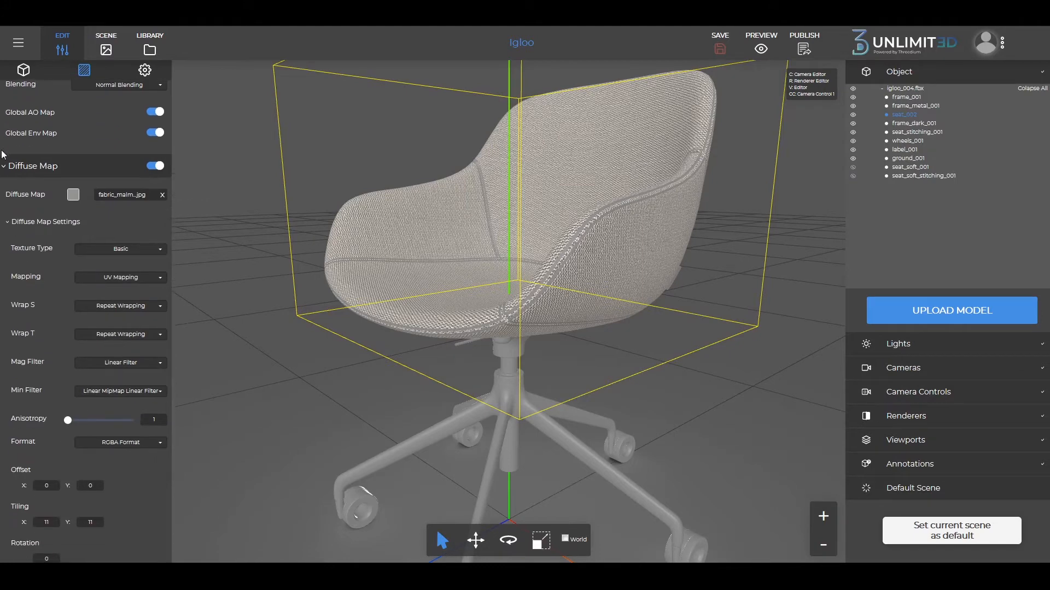
pyautogui.click(12, 167)
pyautogui.click(50, 302)
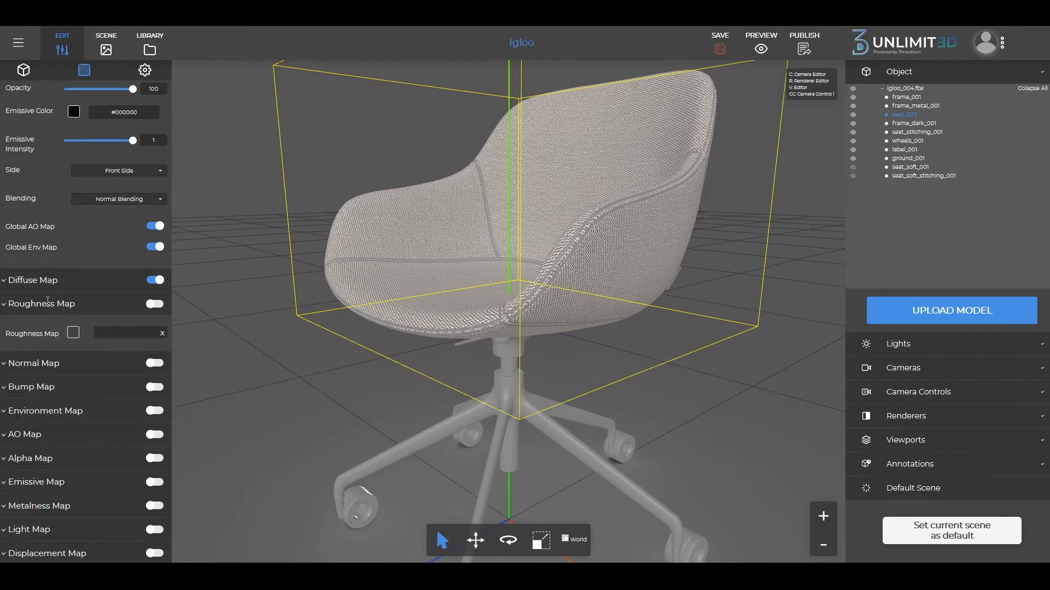
pyautogui.click(118, 334)
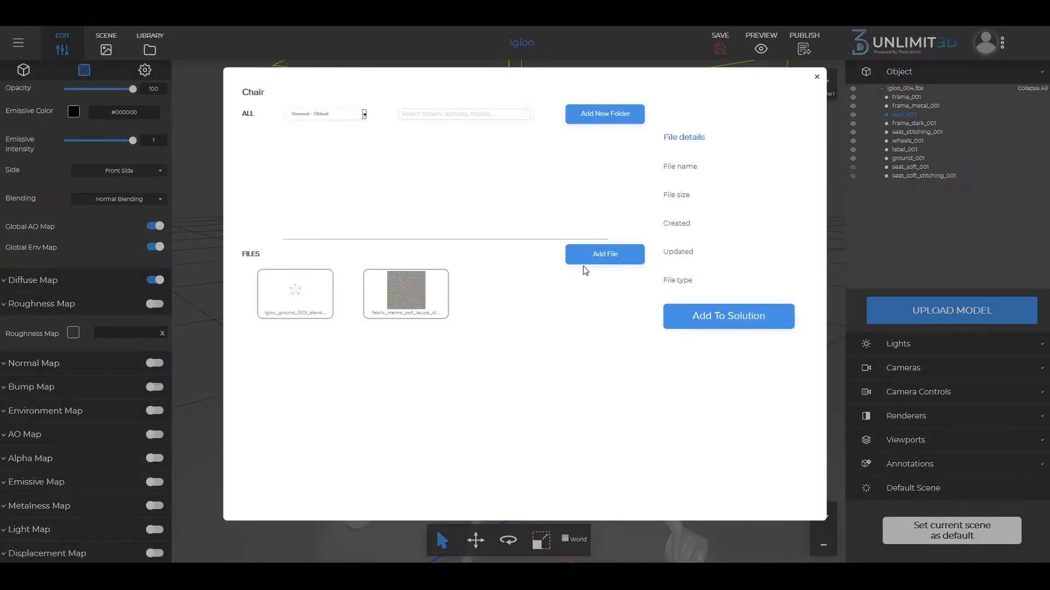
pyautogui.click(589, 255)
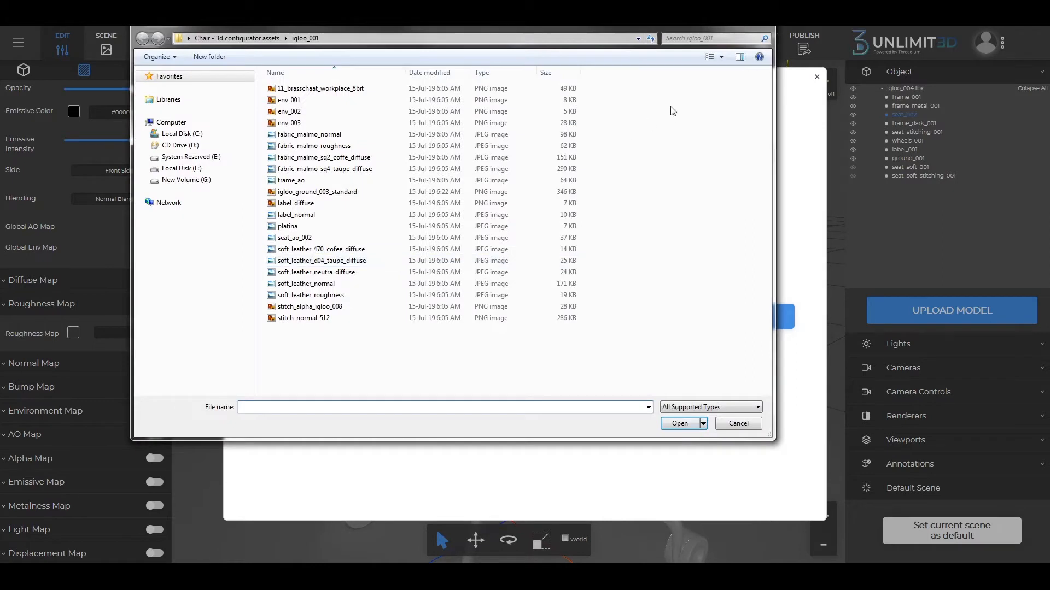
pyautogui.click(341, 146)
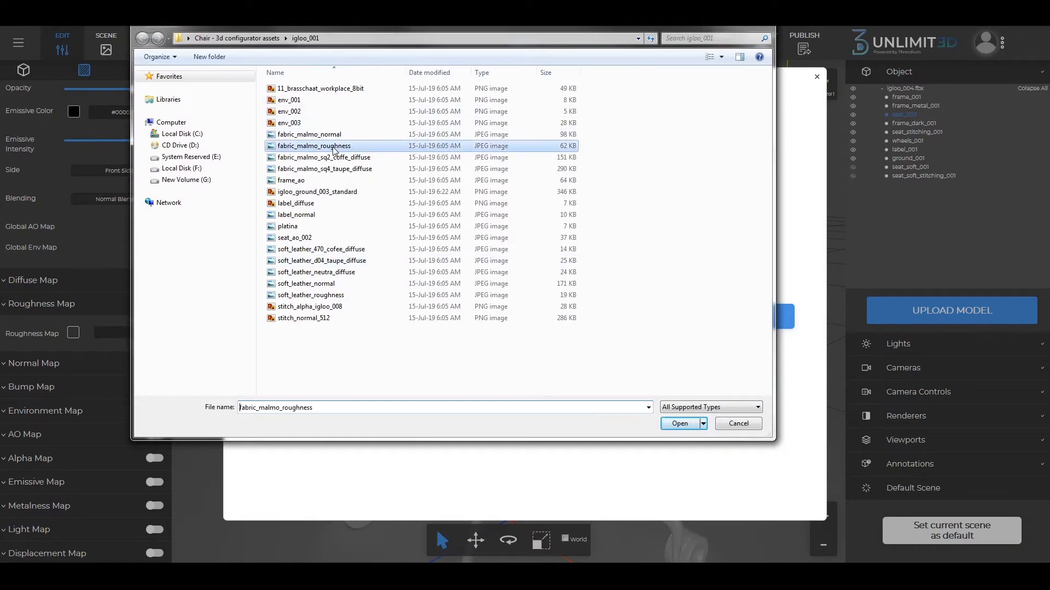
pyautogui.click(674, 425)
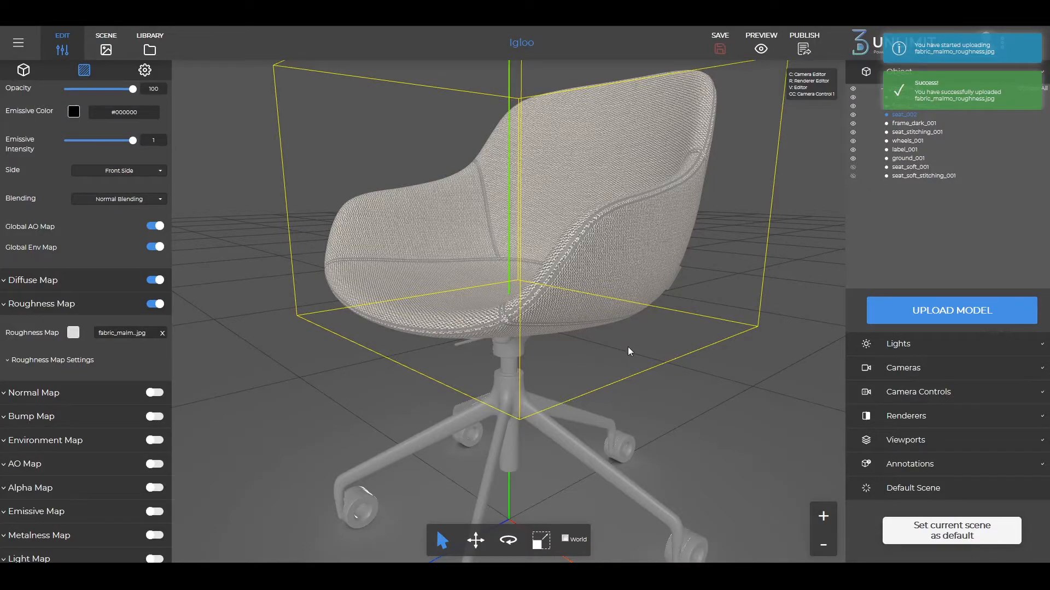
pyautogui.moveTo(628, 350)
pyautogui.mouseDown()
pyautogui.moveTo(675, 366)
pyautogui.moveTo(610, 360)
pyautogui.moveTo(623, 365)
pyautogui.mouseUp()
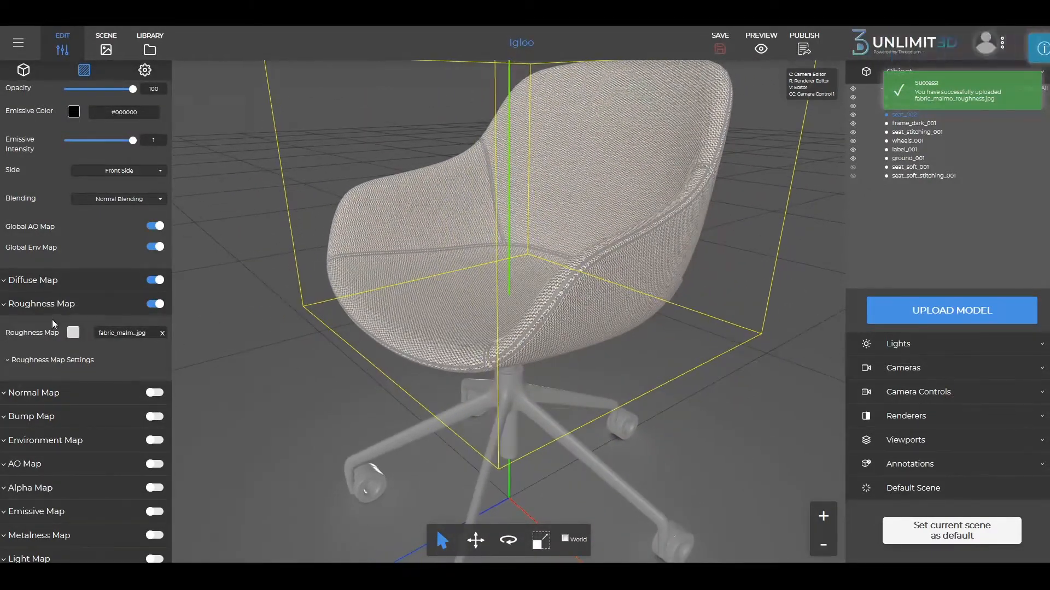
# Step: Upload the image fabric_malmo_normal as the normal map of the seat_001_malmo material
pyautogui.click(36, 303)
pyautogui.click(38, 328)
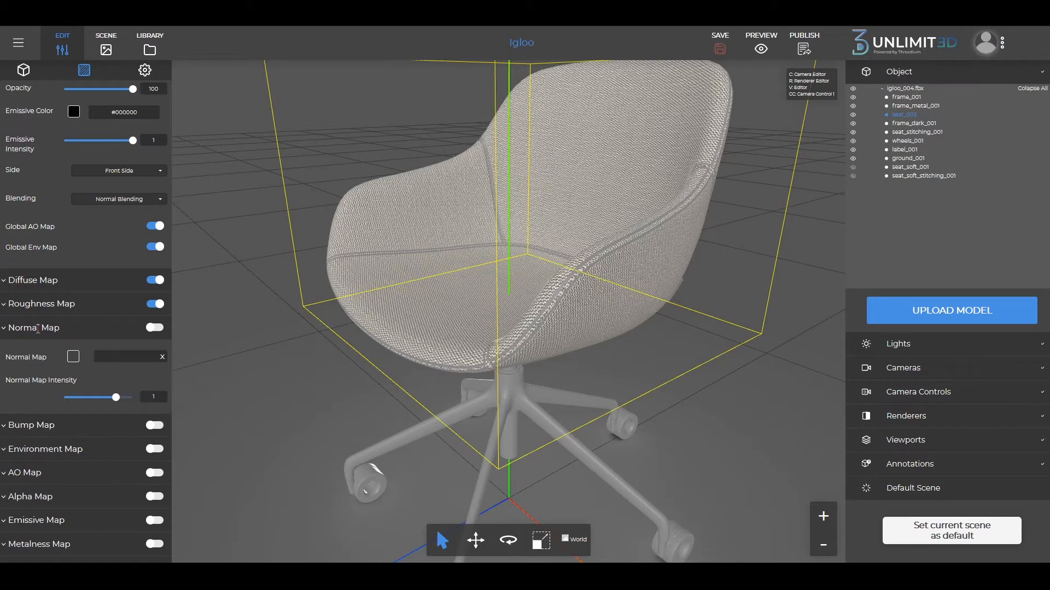
pyautogui.click(129, 358)
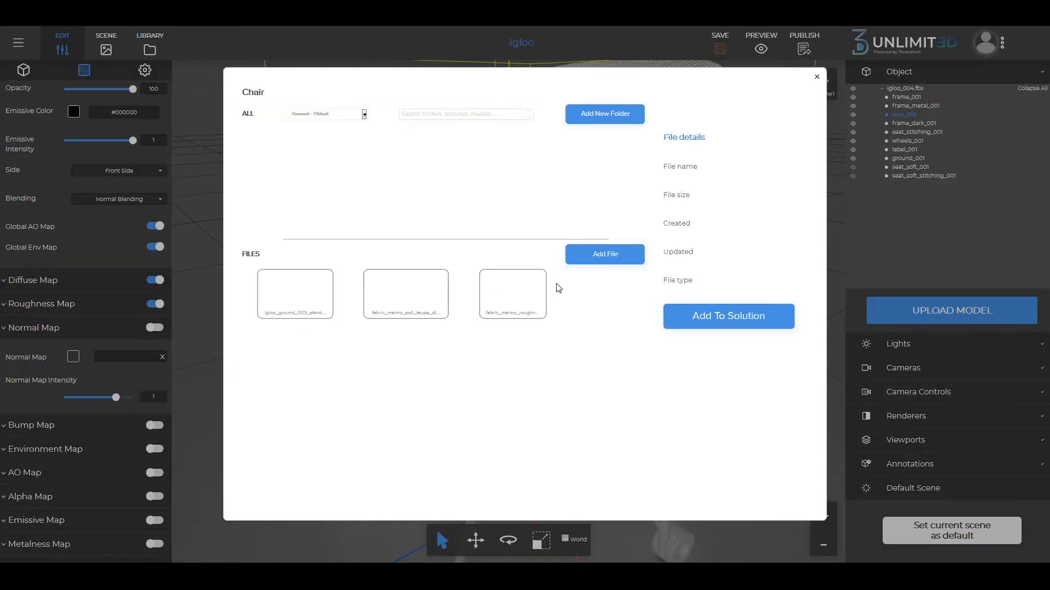
pyautogui.click(595, 258)
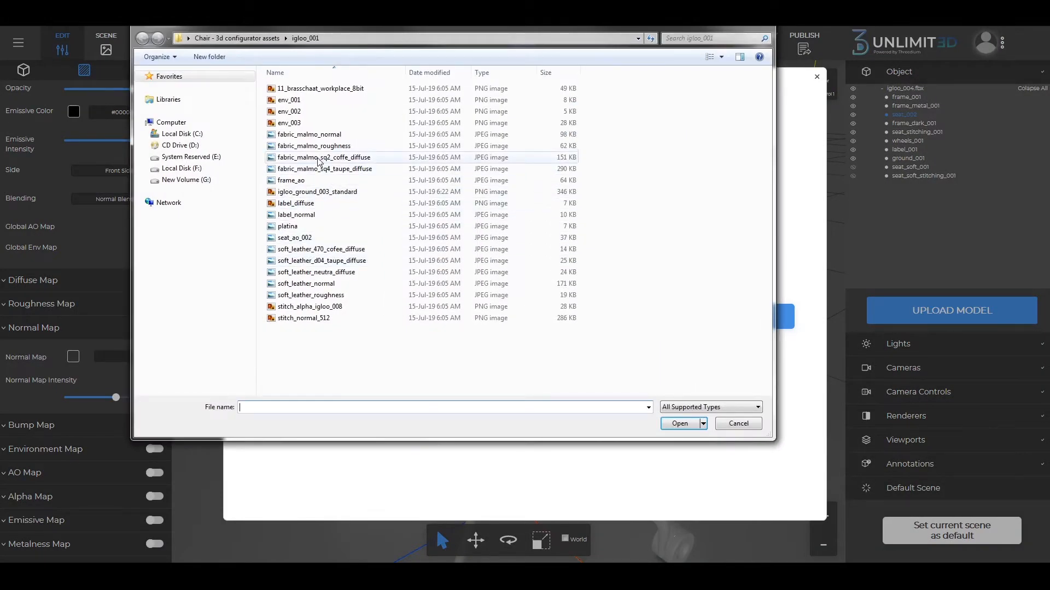
pyautogui.click(492, 135)
pyautogui.click(679, 424)
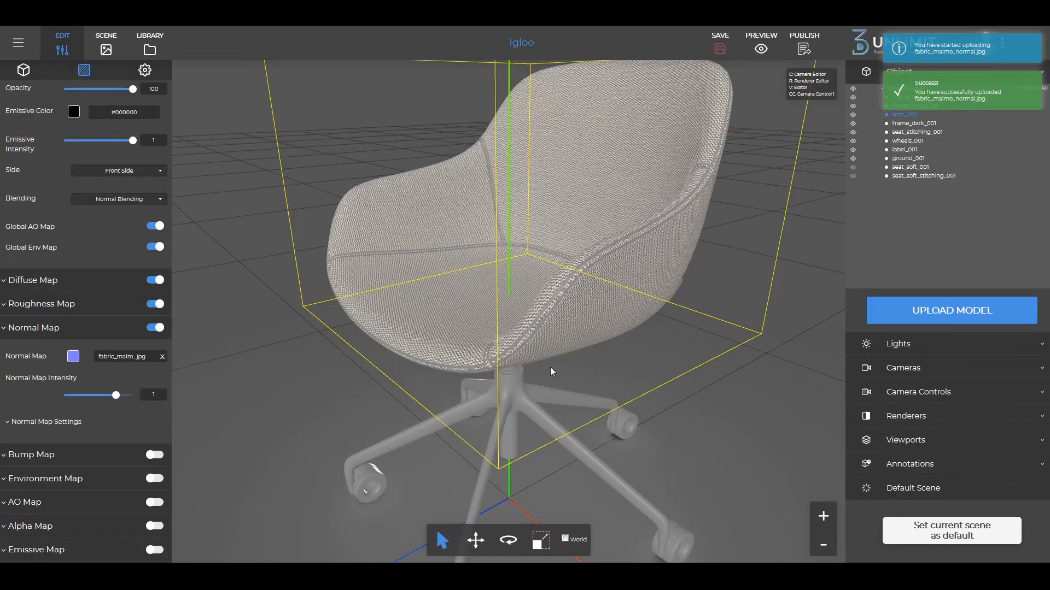
pyautogui.moveTo(550, 366); pyautogui.dragTo(437, 528)
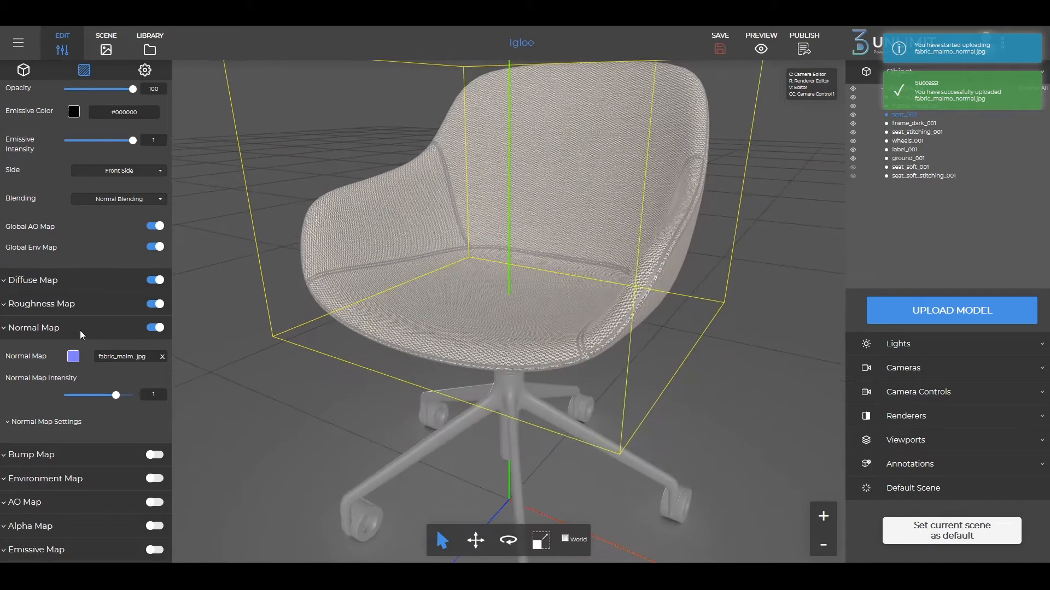
# Step: Upload the image seat_ao_002 as the AO map of the seat_001_malmo material
pyautogui.click(64, 321)
pyautogui.click(33, 399)
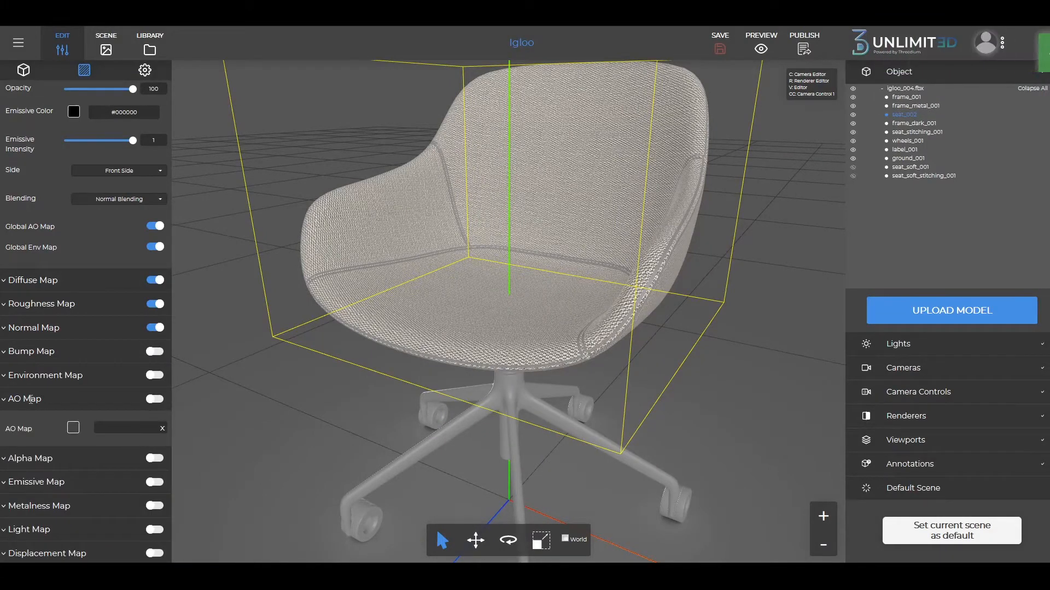
pyautogui.click(124, 428)
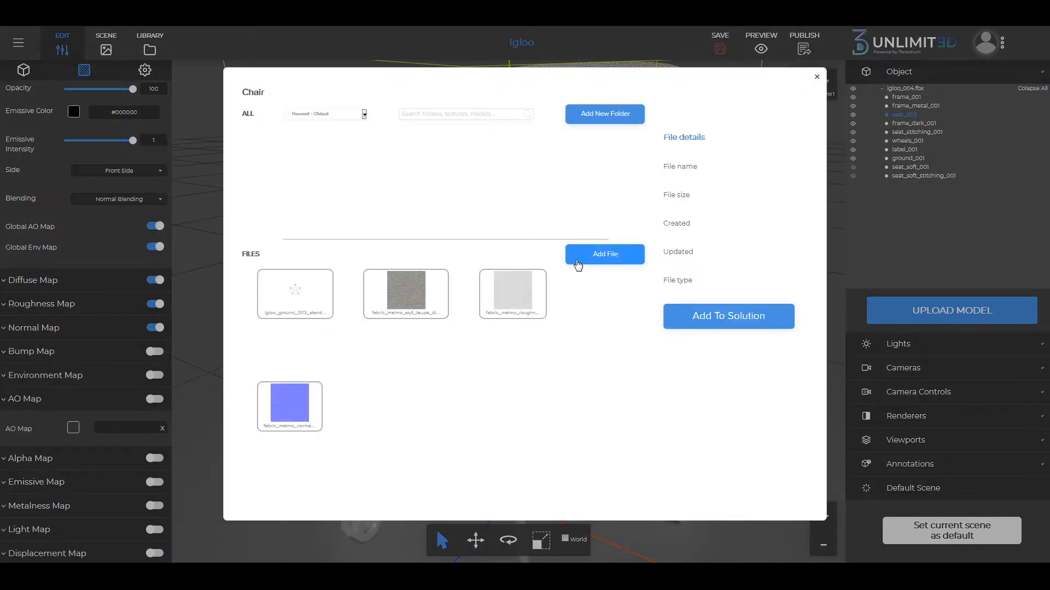
pyautogui.click(589, 256)
pyautogui.click(721, 57)
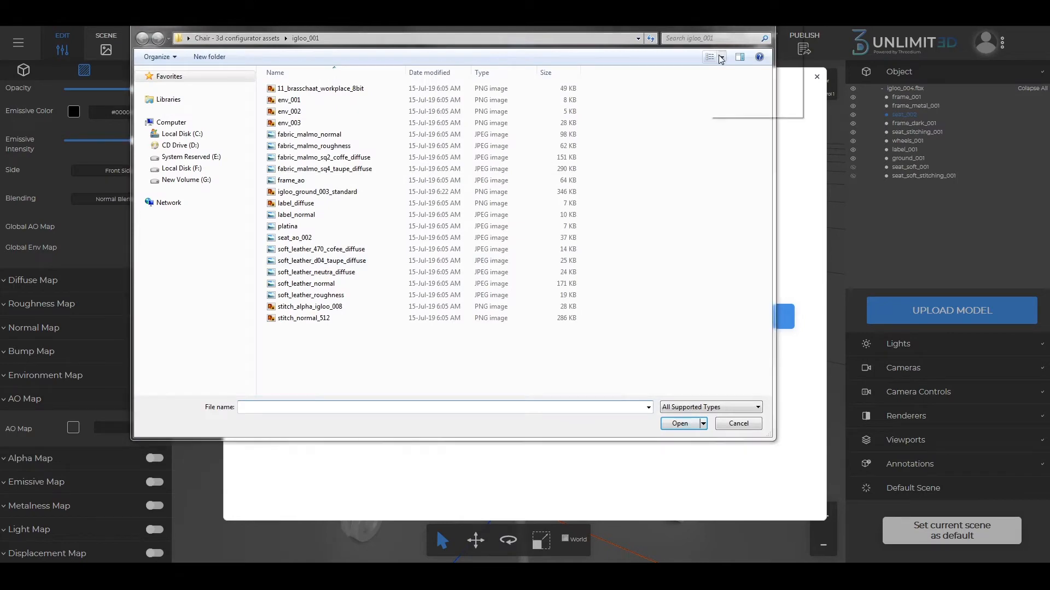
pyautogui.click(759, 11)
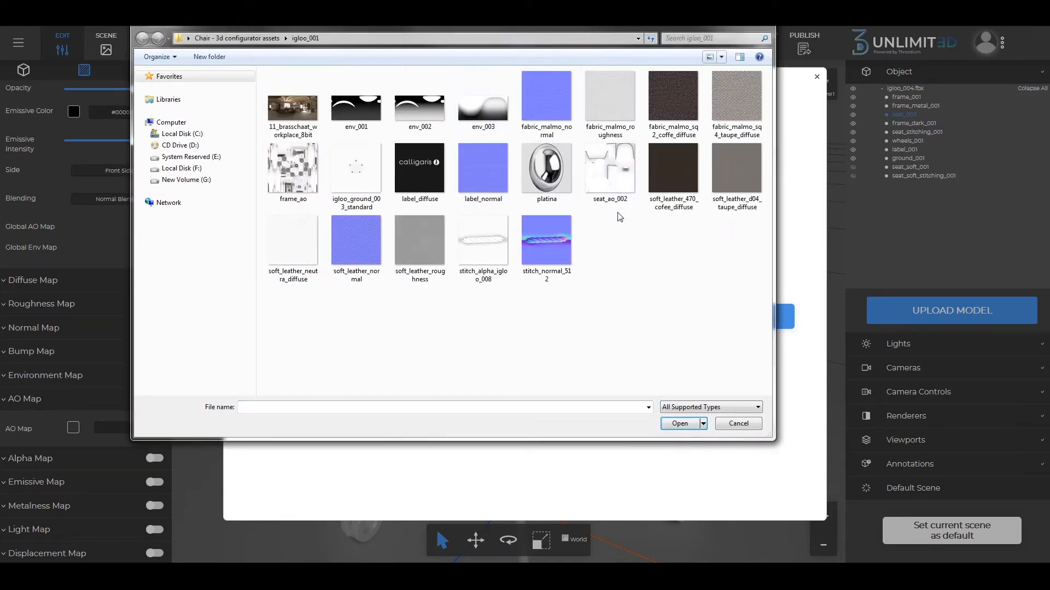
pyautogui.click(611, 181)
pyautogui.click(676, 423)
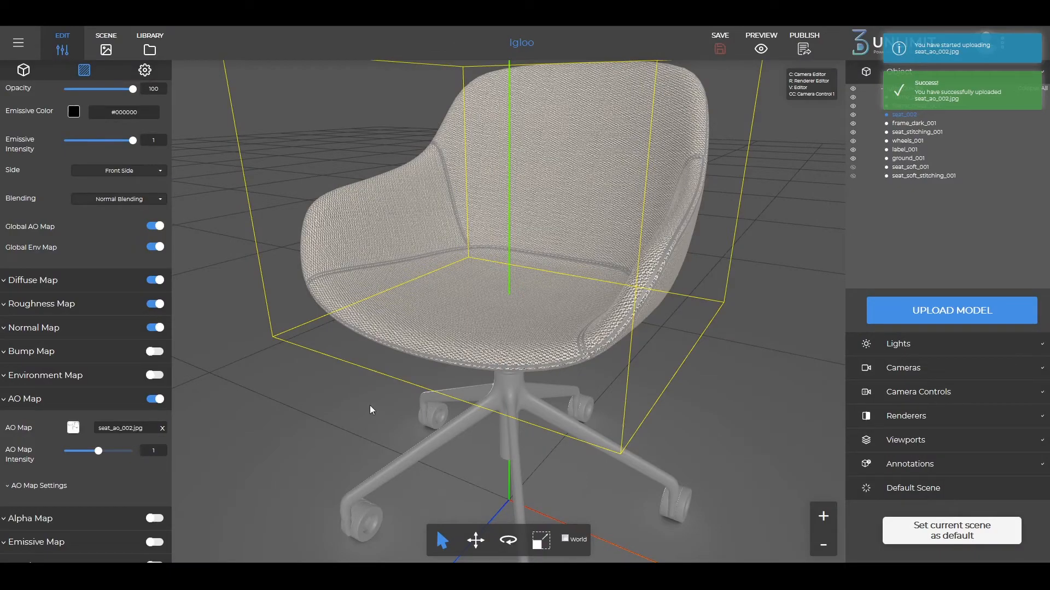
pyautogui.moveTo(327, 526); pyautogui.dragTo(467, 357)
pyautogui.scroll(-3, 480, 351)
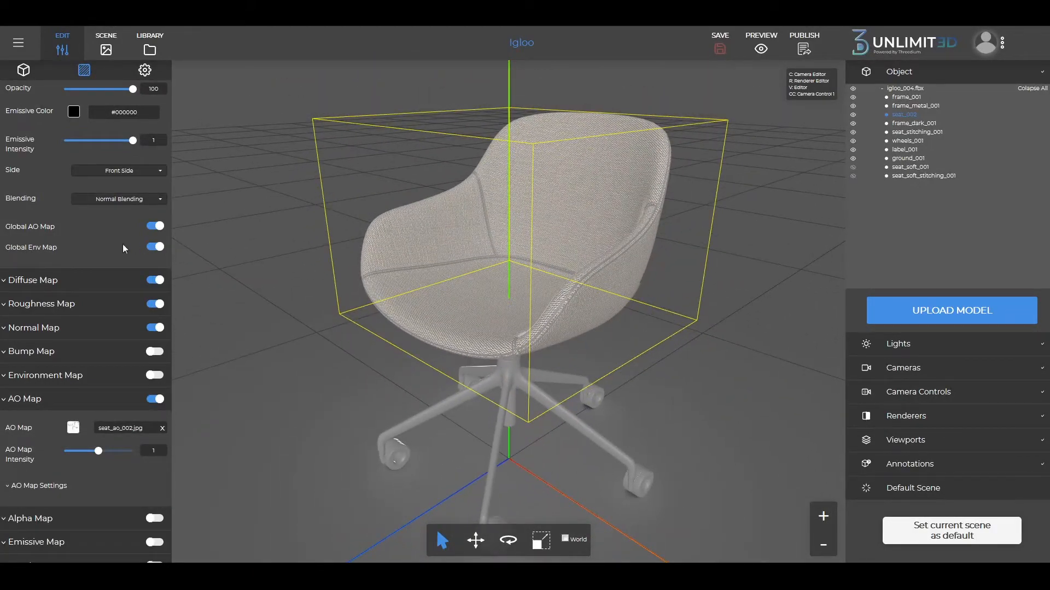
# Step: Clone the seat_001_malmo material as seat_002_malmo for this mesh, without setting it as default
pyautogui.scroll(6, 103, 244)
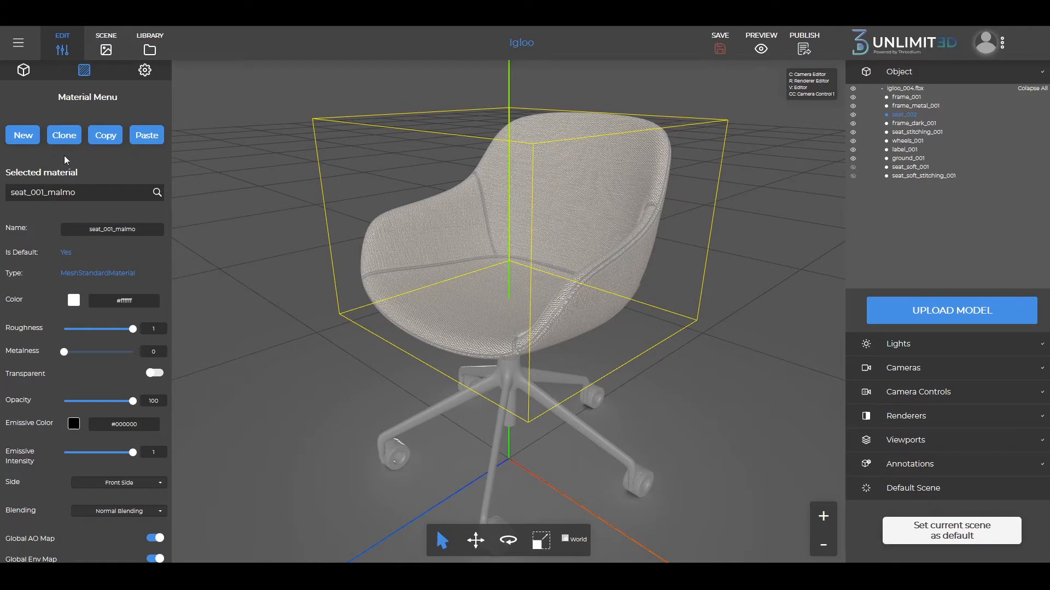
pyautogui.click(65, 138)
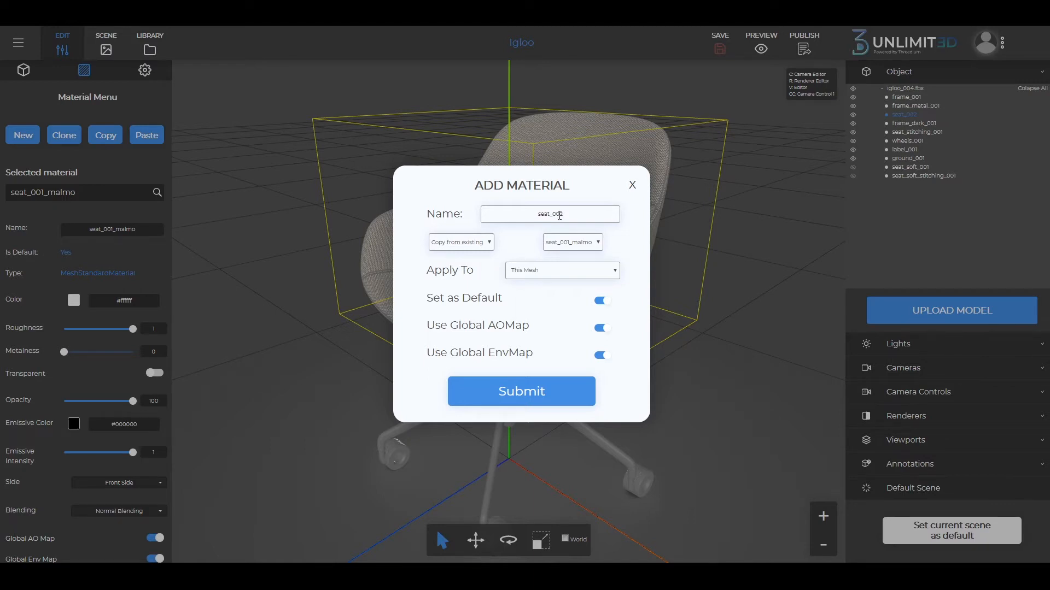
pyautogui.write('almo')
pyautogui.click(602, 303)
pyautogui.click(518, 393)
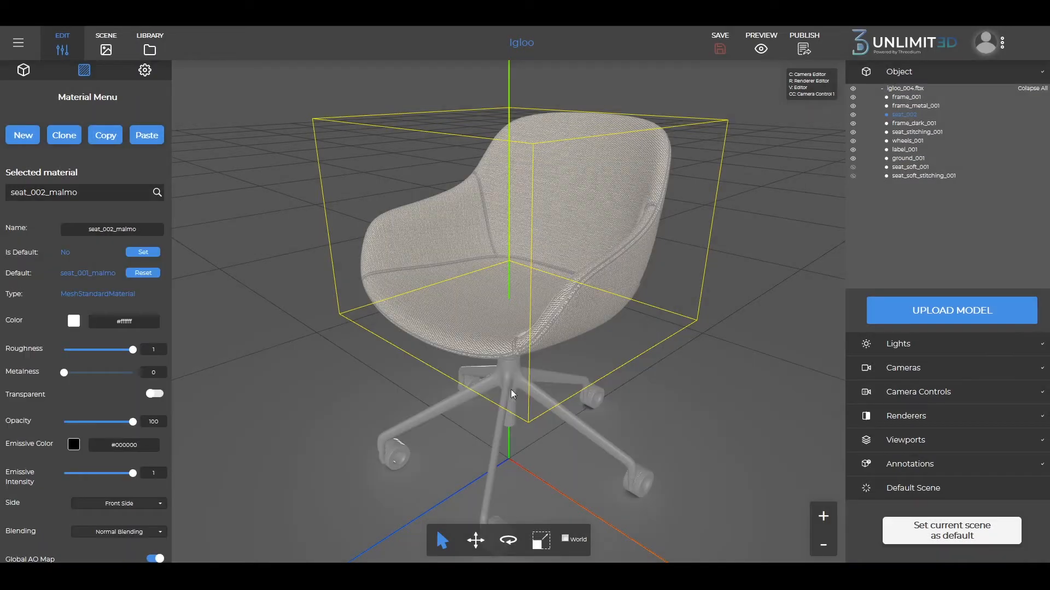
# Step: Set the base color of the seat_002_malmo material to brown #633F2E
pyautogui.scroll(-1, 74, 290)
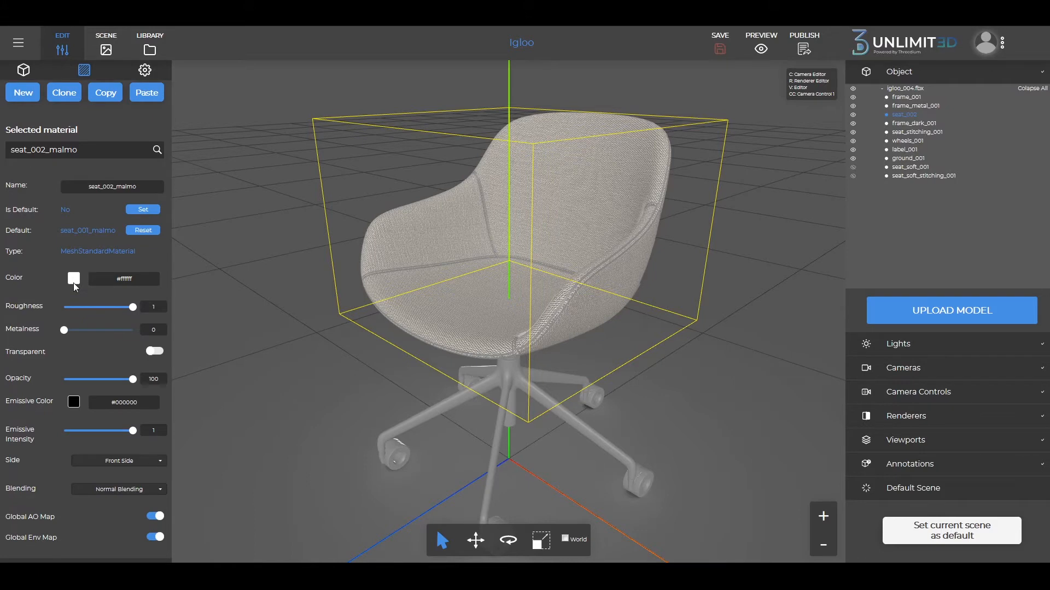
pyautogui.click(74, 281)
pyautogui.moveTo(108, 328)
pyautogui.mouseDown()
pyautogui.moveTo(123, 312)
pyautogui.moveTo(149, 370)
pyautogui.moveTo(155, 353)
pyautogui.moveTo(136, 352)
pyautogui.mouseUp()
pyautogui.moveTo(227, 407); pyautogui.dragTo(226, 417)
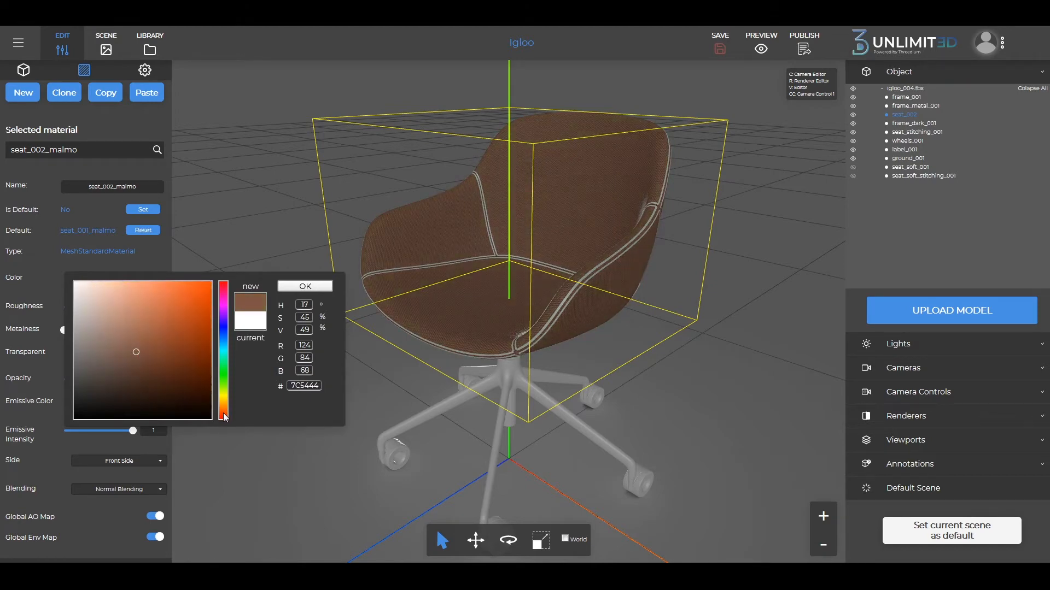
pyautogui.moveTo(152, 359); pyautogui.dragTo(147, 367)
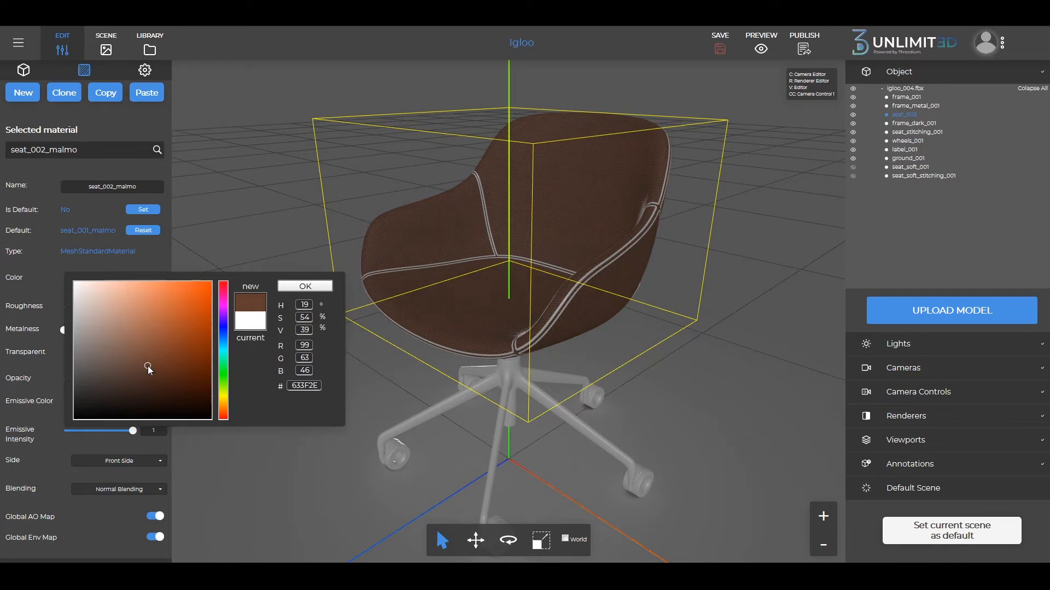
pyautogui.click(313, 287)
pyautogui.scroll(5, 594, 274)
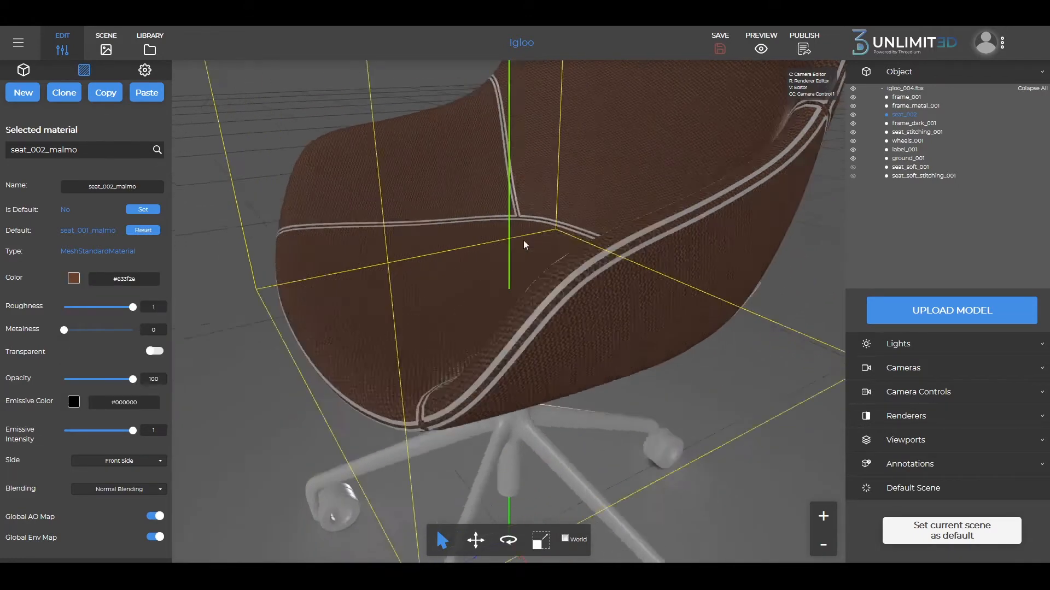
pyautogui.scroll(-6, 566, 229)
pyautogui.moveTo(574, 270); pyautogui.dragTo(574, 286)
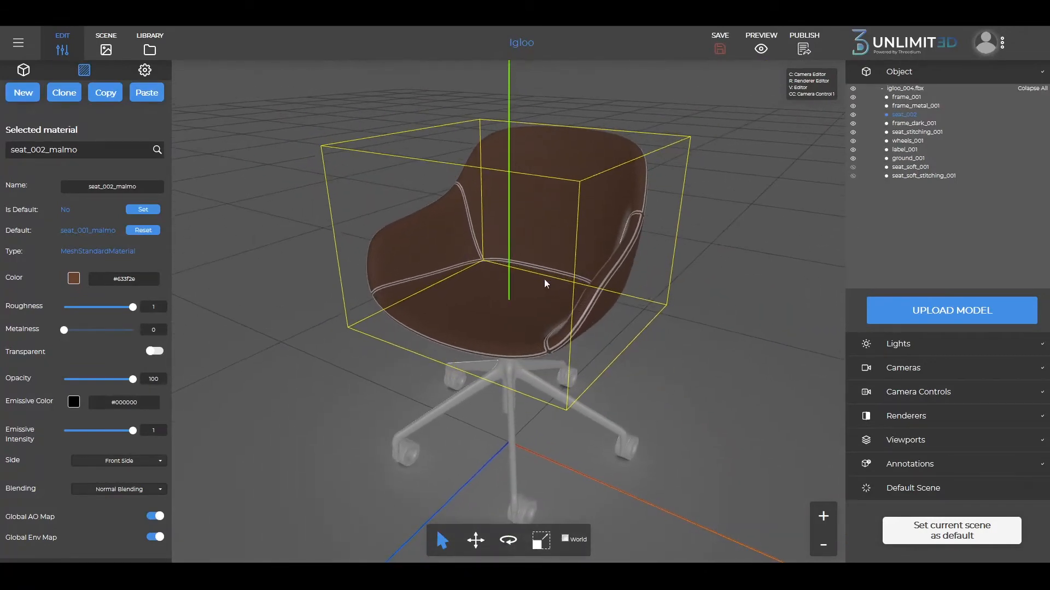
# Step: Create a new standard material named seat_003_leather_white for this mesh, without setting it as default
pyautogui.click(23, 93)
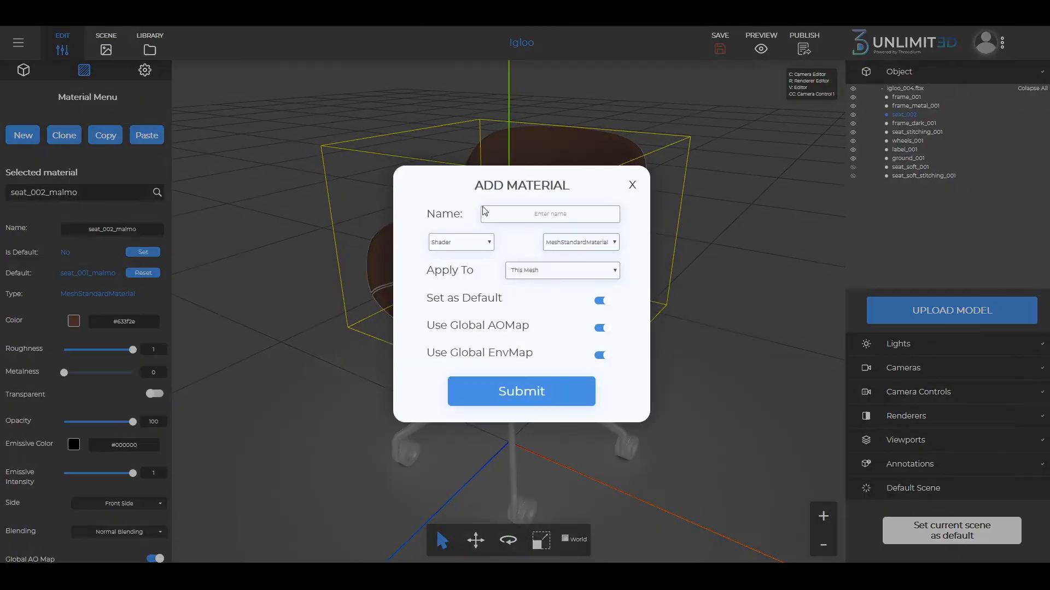
pyautogui.write('seat_003_leather_white')
pyautogui.click(601, 301)
pyautogui.click(540, 390)
# Step: Upload the image soft_leather_d04_taupe_diffuse as the diffuse map of the seat_003_leather_white material
pyautogui.scroll(-5, 120, 318)
pyautogui.scroll(6, 352, 277)
pyautogui.scroll(-4, 492, 268)
pyautogui.moveTo(552, 268); pyautogui.dragTo(555, 241)
pyautogui.click(74, 386)
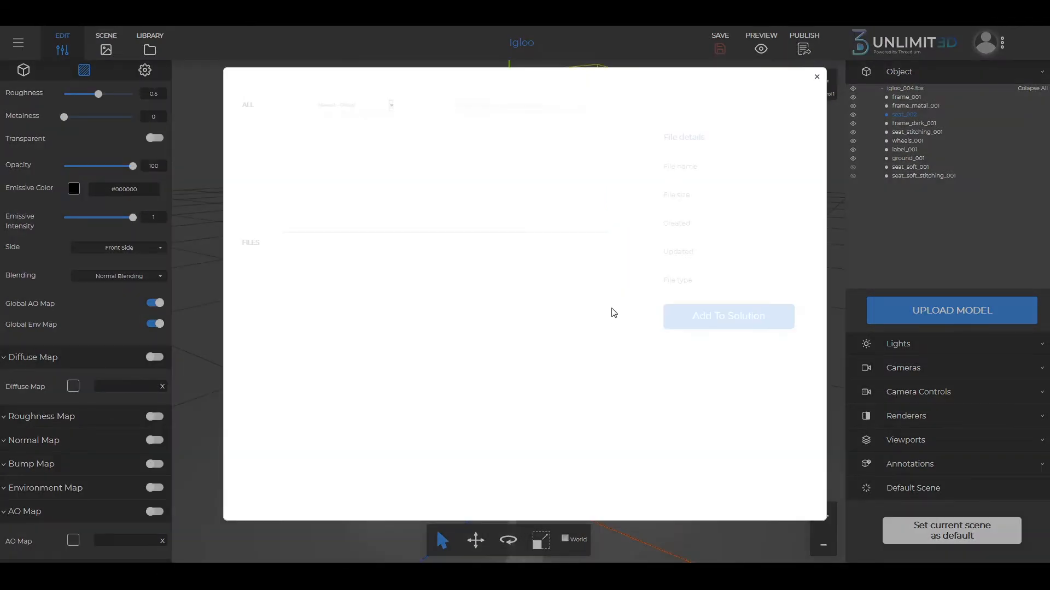
pyautogui.click(605, 252)
pyautogui.click(709, 57)
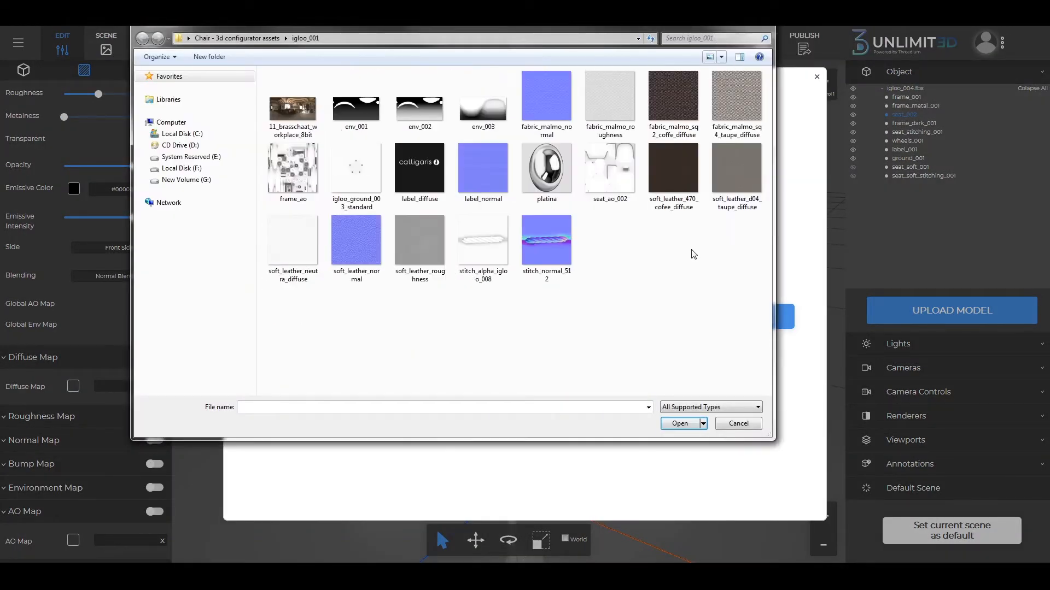
pyautogui.doubleClick(741, 188)
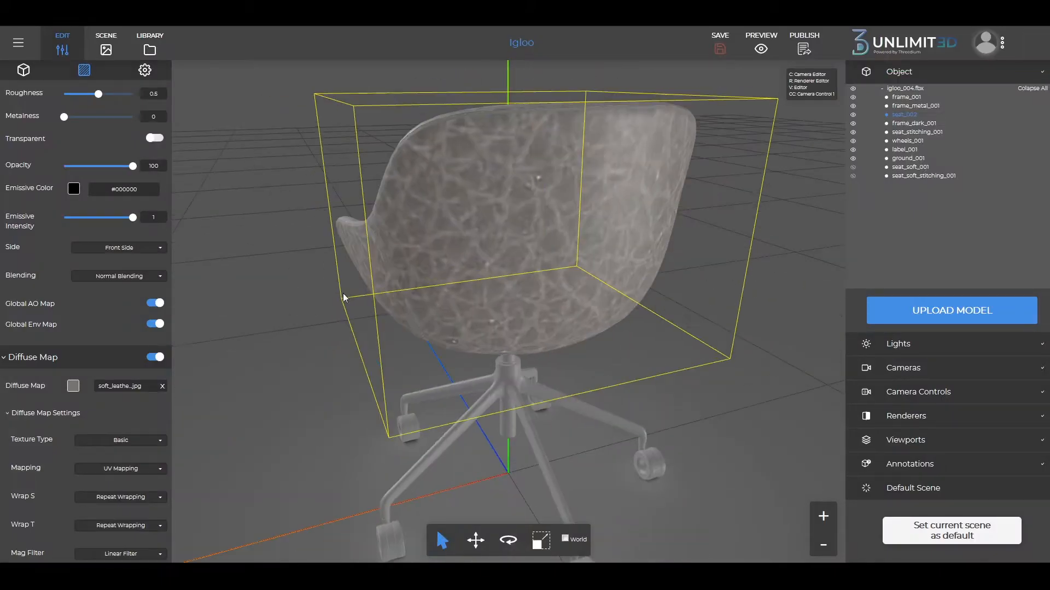
# Step: Set the texture repeat of the leather diffuse map to 12
pyautogui.scroll(-5, 88, 498)
pyautogui.click(87, 498)
pyautogui.write('12')
pyautogui.moveTo(355, 285); pyautogui.dragTo(530, 319)
pyautogui.scroll(3, 585, 291)
pyautogui.scroll(-3, 530, 320)
# Step: Upload the image soft_leather_roughness as the roughness map of the seat_003_leather_white material
pyautogui.scroll(-6, 113, 407)
pyautogui.click(112, 405)
pyautogui.click(601, 259)
pyautogui.click(294, 249)
pyautogui.click(675, 425)
# Step: Upload the image soft_leather_normal as the normal map of the seat_003_leather_white material
pyautogui.click(42, 375)
pyautogui.click(34, 399)
pyautogui.click(115, 429)
pyautogui.click(602, 259)
pyautogui.click(733, 59)
pyautogui.click(356, 246)
pyautogui.click(678, 425)
# Step: Upload the image seat_ao_002 as the AO map of the seat_003_leather_white material
pyautogui.moveTo(509, 312); pyautogui.dragTo(457, 254)
pyautogui.click(46, 492)
pyautogui.click(34, 398)
pyautogui.click(25, 470)
pyautogui.click(115, 499)
pyautogui.click(601, 260)
pyautogui.click(305, 236)
pyautogui.click(678, 424)
# Step: Raise the roughness of the seat_003_leather_white material to 1
pyautogui.scroll(3, 457, 253)
pyautogui.scroll(15, 109, 328)
pyautogui.moveTo(99, 308); pyautogui.dragTo(132, 300)
pyautogui.scroll(-5, 508, 301)
pyautogui.moveTo(509, 301); pyautogui.dragTo(604, 306)
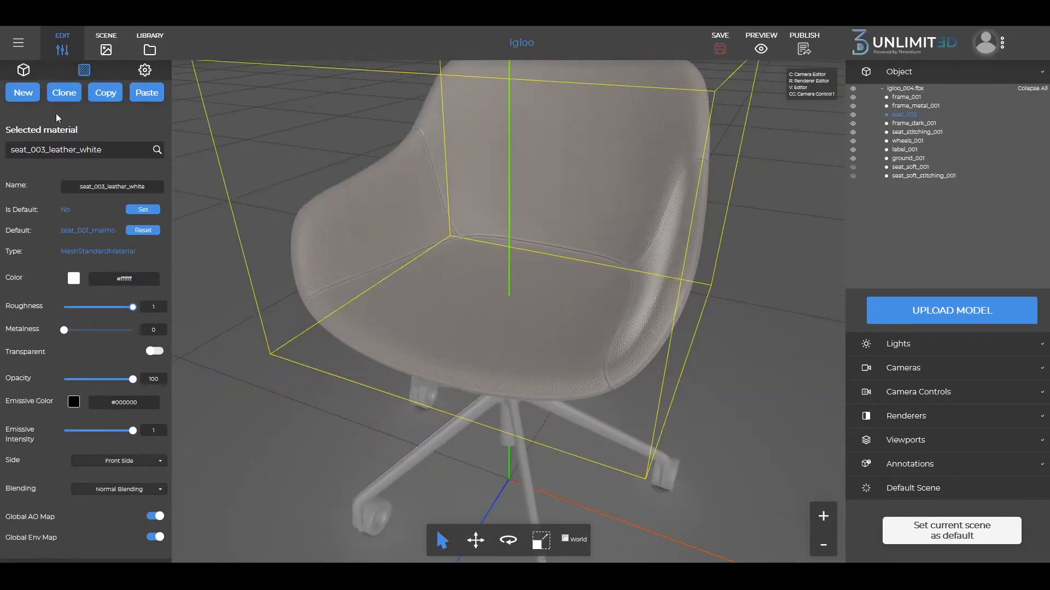
# Step: Clone the seat_003_leather_white material as seat_004_leather_gray for this mesh, without setting it as default
pyautogui.click(64, 93)
pyautogui.click(550, 215)
pyautogui.write('seat_004_leather_gray')
pyautogui.click(601, 301)
pyautogui.click(522, 392)
# Step: Darken the base color of the seat_004_leather_gray material to gray
pyautogui.moveTo(670, 309); pyautogui.dragTo(644, 322)
pyautogui.click(74, 279)
pyautogui.moveTo(90, 290); pyautogui.dragTo(56, 338)
pyautogui.click(305, 286)
pyautogui.scroll(-5, 437, 301)
pyautogui.moveTo(437, 301); pyautogui.dragTo(508, 323)
# Step: Create a new default material named stiching for the seat_stitching_001 mesh
pyautogui.click(917, 133)
pyautogui.click(23, 144)
pyautogui.click(550, 214)
pyautogui.write('stitching')
pyautogui.click(520, 391)
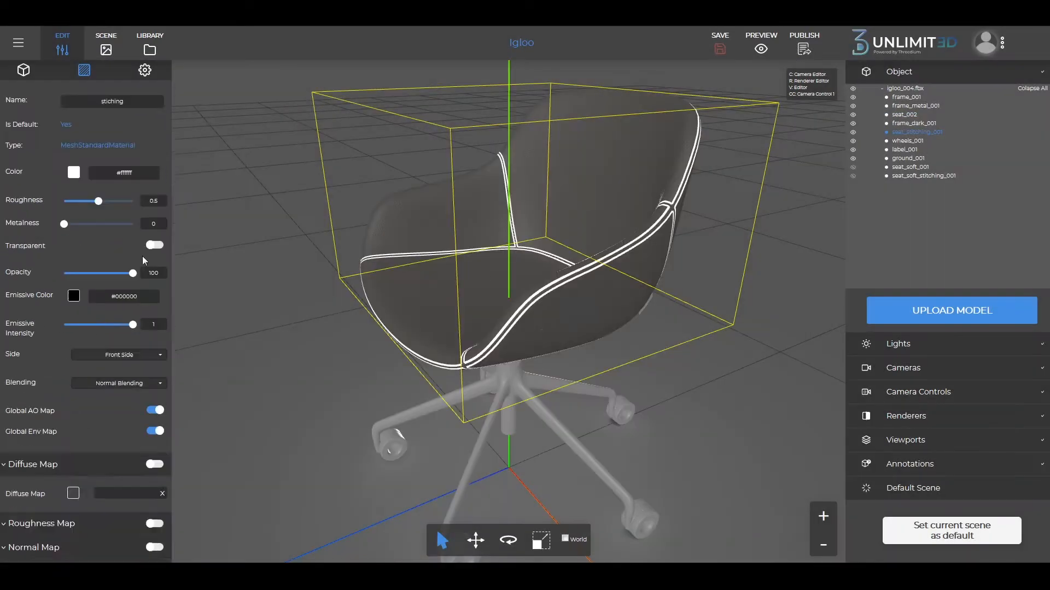
# Step: Upload the image stitch_alpha_igloo_008 and add it as the diffuse map of the stiching material
pyautogui.scroll(-5, 142, 257)
pyautogui.click(73, 322)
pyautogui.click(605, 253)
pyautogui.click(718, 57)
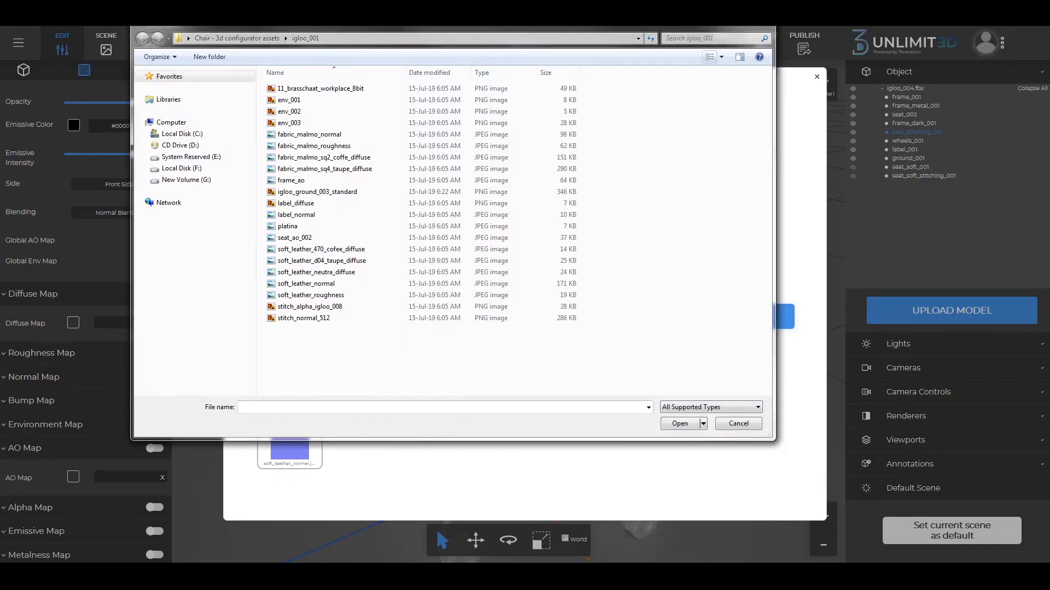
pyautogui.click(720, 34)
pyautogui.doubleClick(567, 330)
pyautogui.click(384, 444)
pyautogui.click(728, 317)
# Step: Enable transparency for the stiching material
pyautogui.scroll(5, 437, 306)
pyautogui.moveTo(350, 306); pyautogui.dragTo(218, 281)
pyautogui.scroll(5, 110, 307)
pyautogui.click(155, 288)
# Step: Upload the image stitch_normal_512 as the normal map of the stiching material
pyautogui.click(33, 507)
pyautogui.click(33, 363)
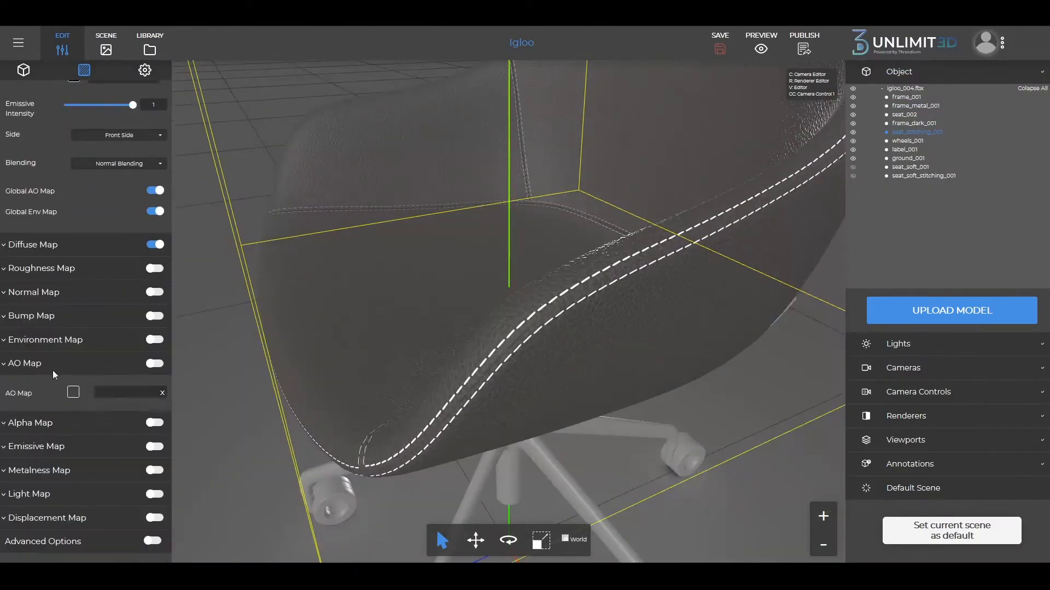
pyautogui.click(34, 328)
pyautogui.click(73, 357)
pyautogui.click(607, 257)
pyautogui.click(718, 57)
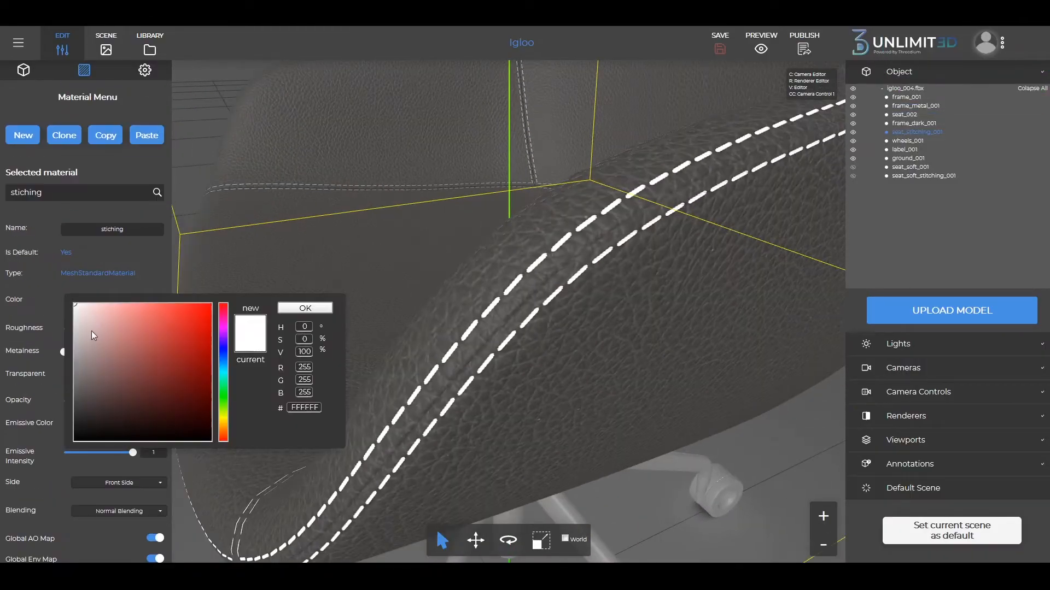
# Step: Change the base color of the stiching material to a medium gray
pyautogui.click(75, 373)
pyautogui.click(306, 304)
pyautogui.scroll(-10, 494, 310)
pyautogui.moveTo(494, 310); pyautogui.dragTo(540, 301)
pyautogui.moveTo(540, 350); pyautogui.dragTo(509, 301)
# Step: Create a new default material named frame_001 for the frame_001 mesh
pyautogui.click(517, 423)
pyautogui.click(23, 135)
pyautogui.click(564, 210)
pyautogui.write('frame_')
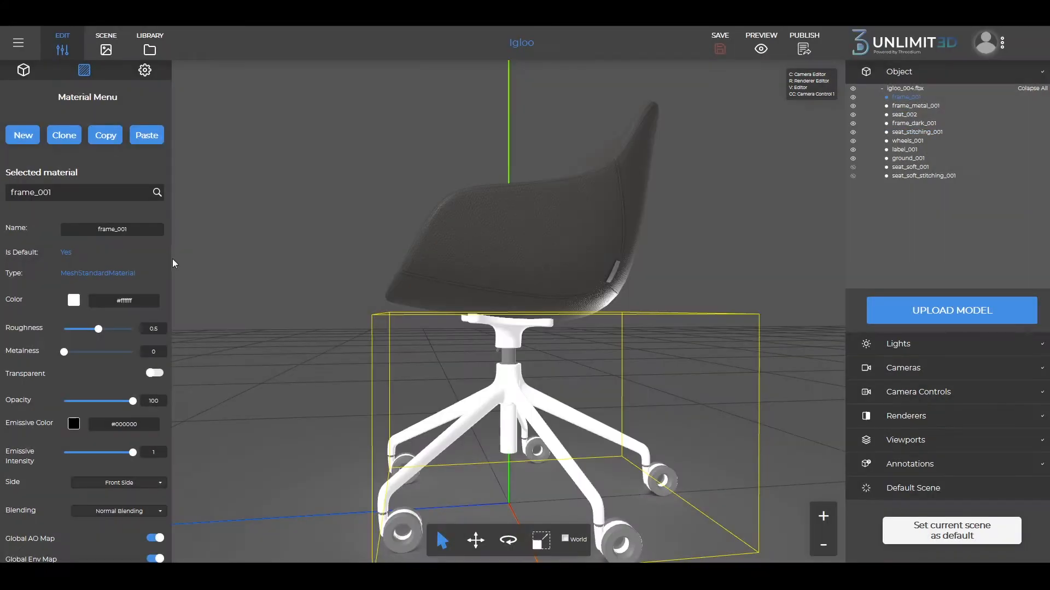
# Step: Upload env_002 as the environment map and frame_ao as the AO map of the frame_001 material
pyautogui.scroll(-10, 82, 328)
pyautogui.click(44, 387)
pyautogui.click(74, 417)
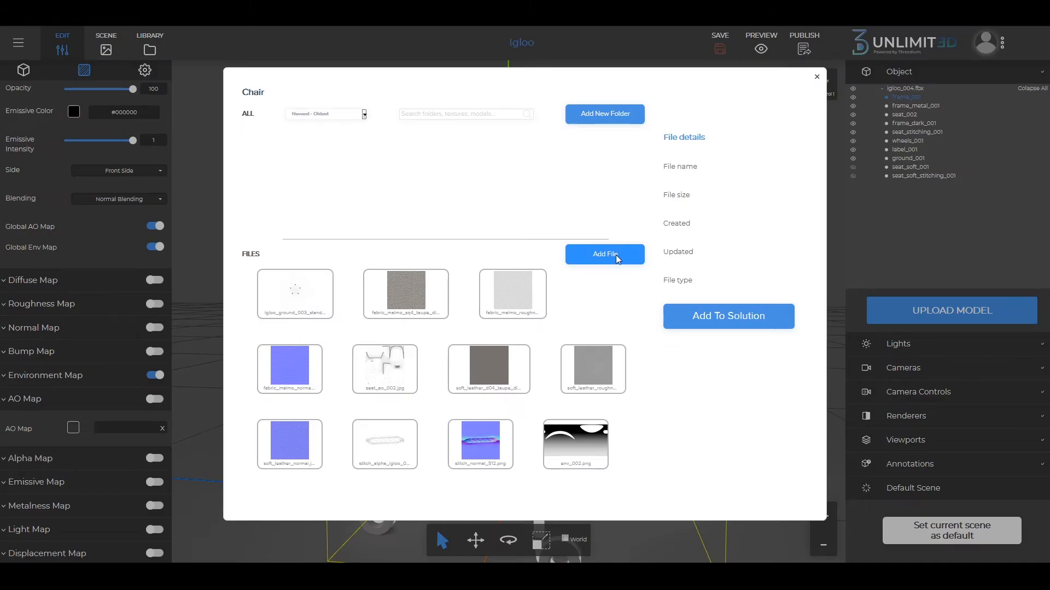
pyautogui.click(616, 255)
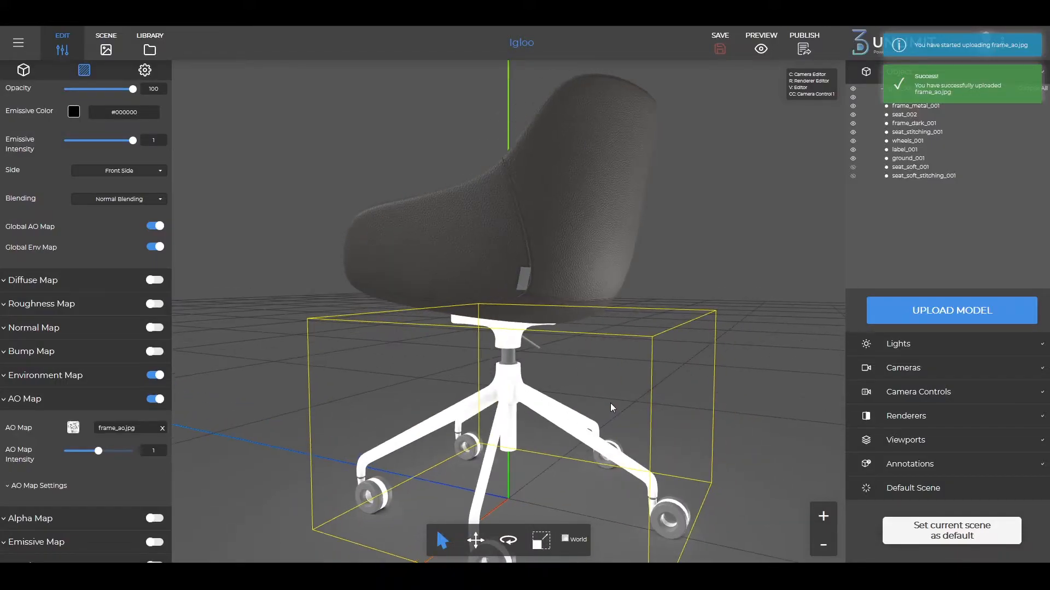
# Step: Set the frame_001 material's color to #c5c5c5 and clone it as the non-default frame_002 with color #070707
pyautogui.scroll(10, 121, 208)
pyautogui.click(73, 300)
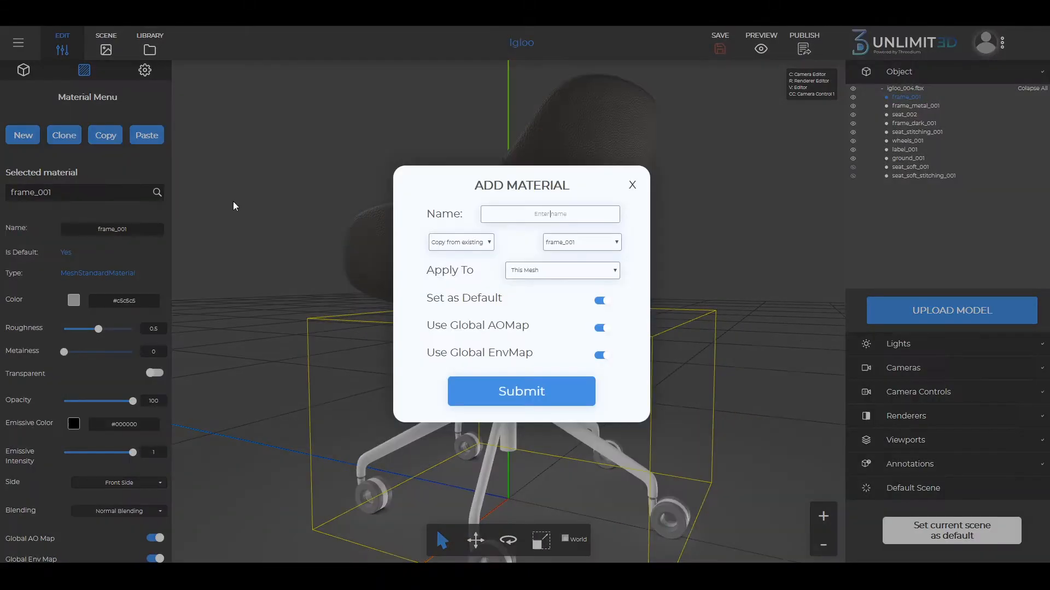
pyautogui.write('frame_002')
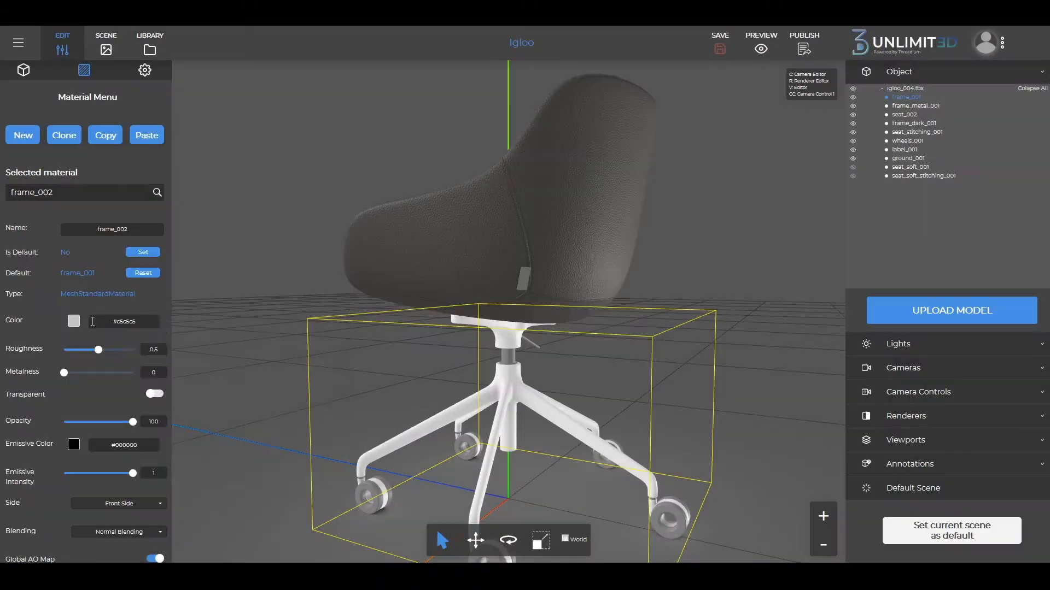
pyautogui.click(74, 321)
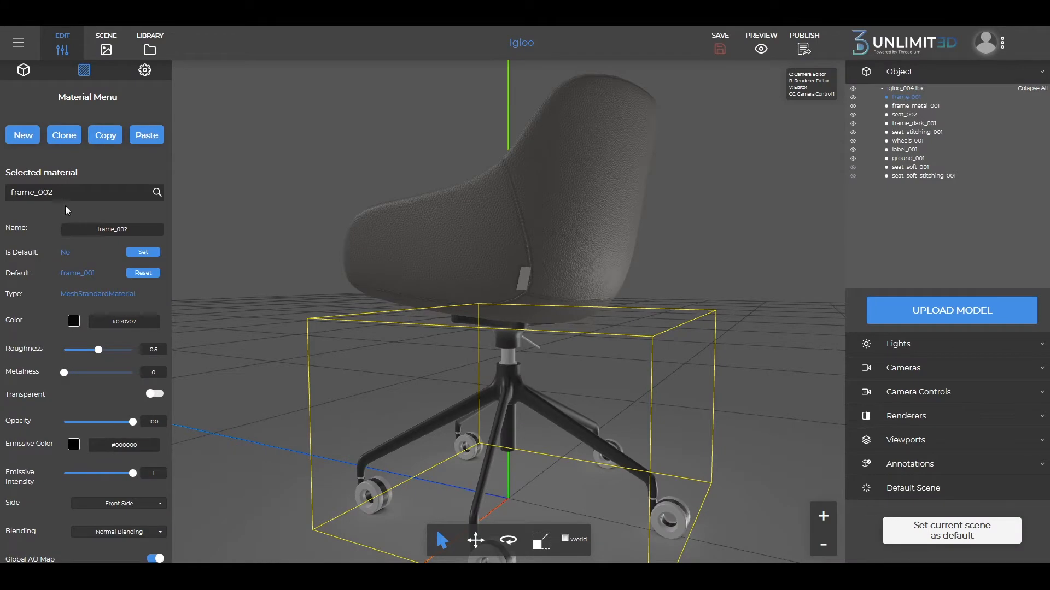
# Step: Make the non-default material frame_dark_001 for the frame_001 mesh with the color #363636
pyautogui.write('_dark_001')
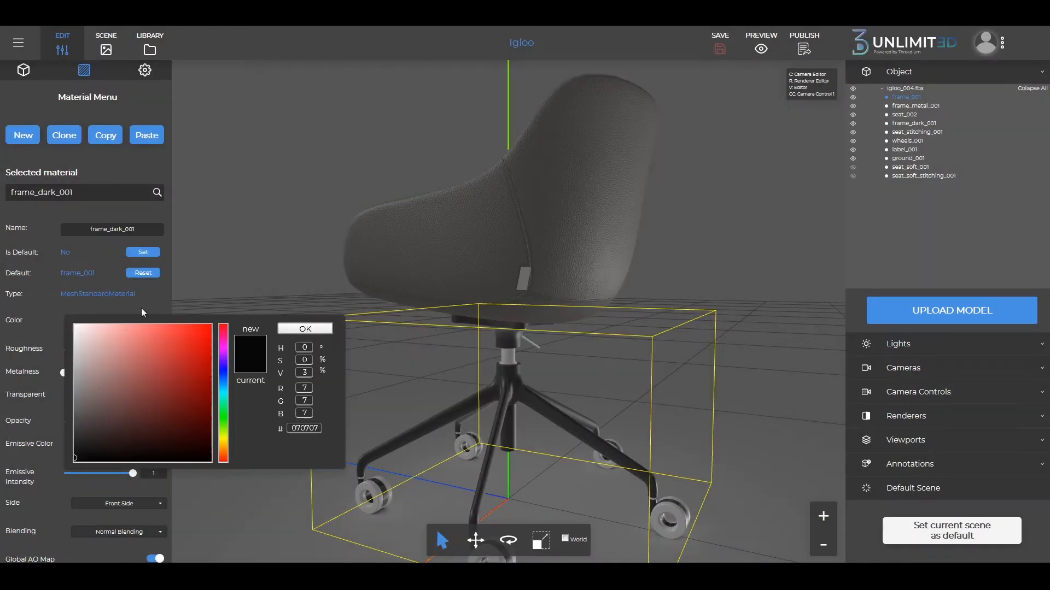
pyautogui.click(179, 258)
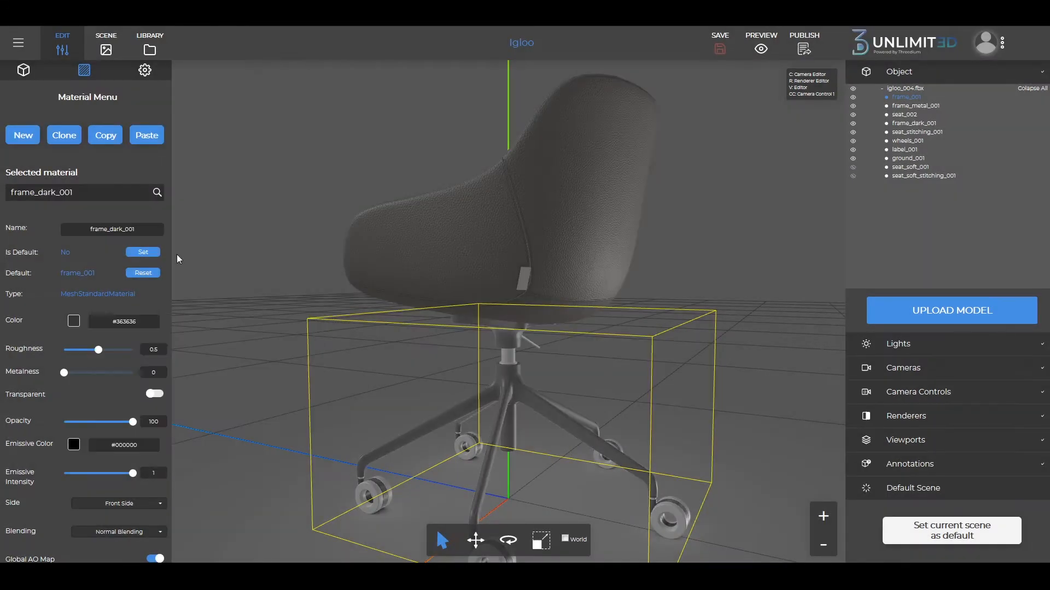
# Step: Clone frame_dark_001 as frame_metal_001 for this mesh, without setting it as default, and change its base color to white
pyautogui.click(69, 141)
pyautogui.write('frame_metal_001')
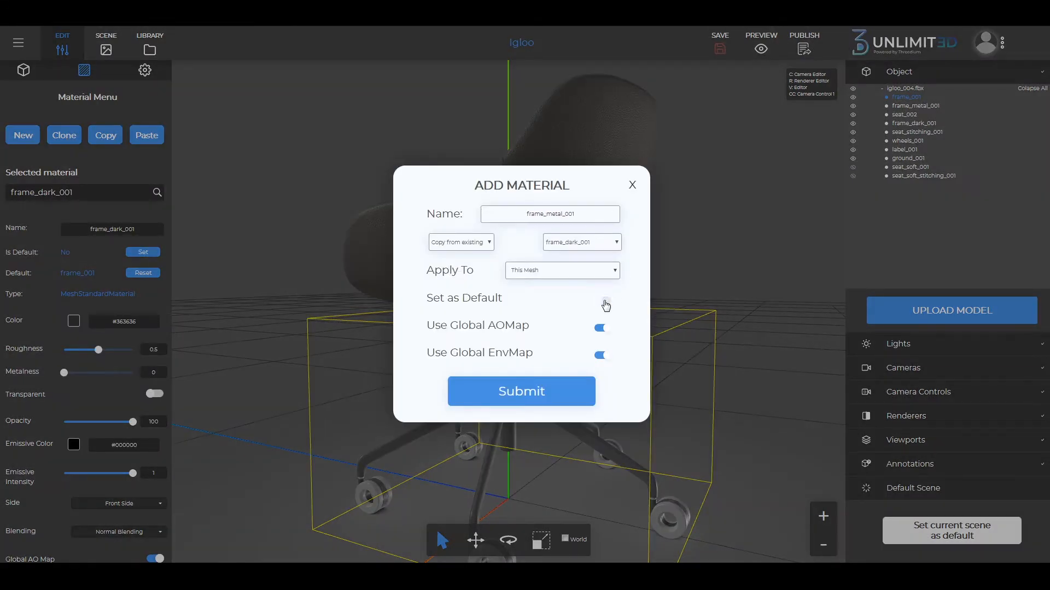
pyautogui.click(73, 300)
pyautogui.moveTo(81, 327); pyautogui.dragTo(74, 321)
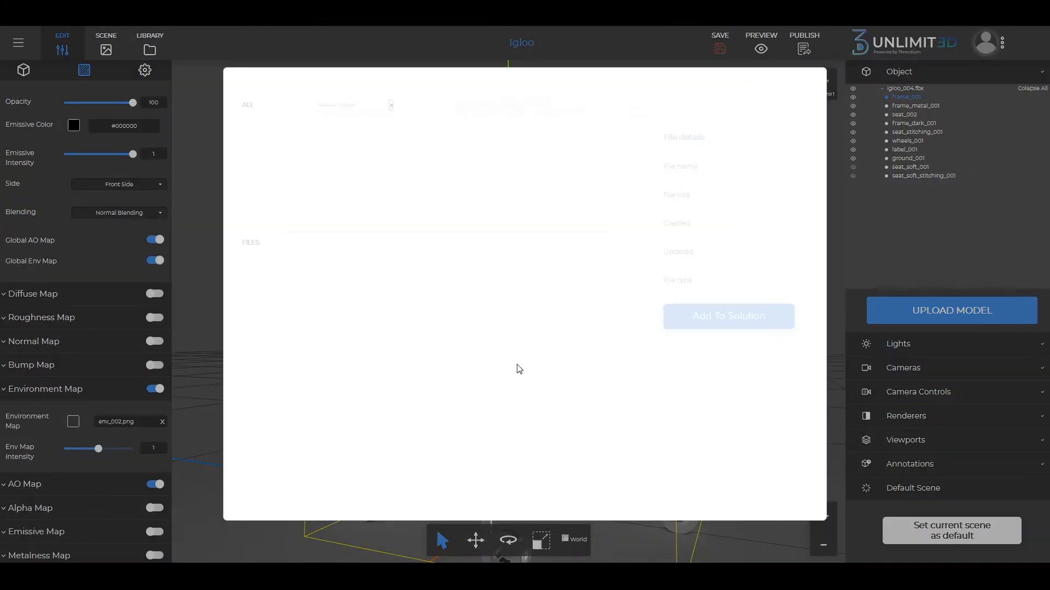
# Step: Set env_001 as the environment map of the frame_metal_001 material, and upload another image to replace it
pyautogui.click(727, 316)
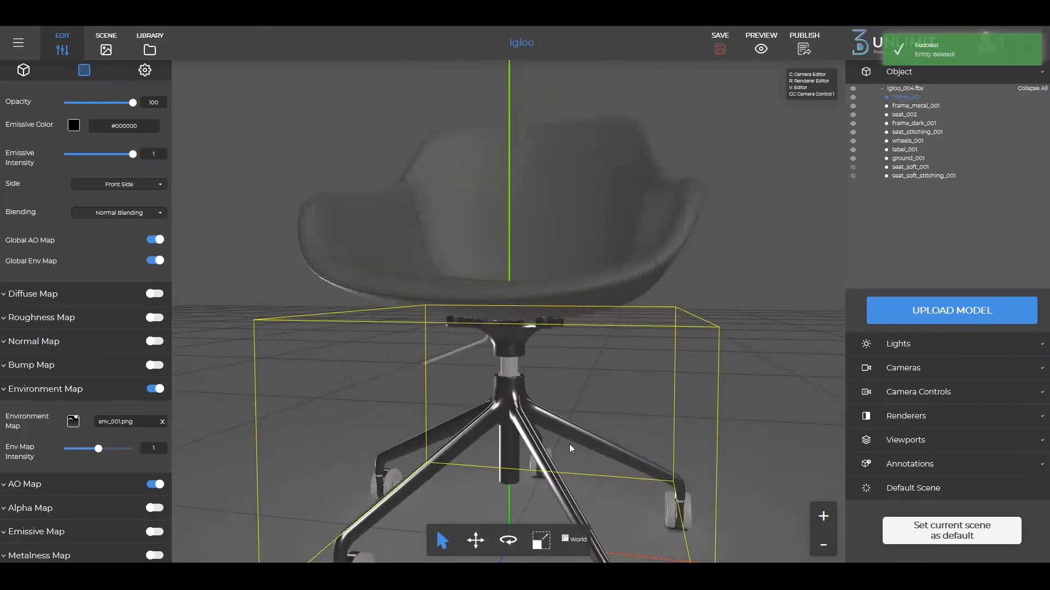
pyautogui.scroll(5, 97, 270)
pyautogui.click(73, 258)
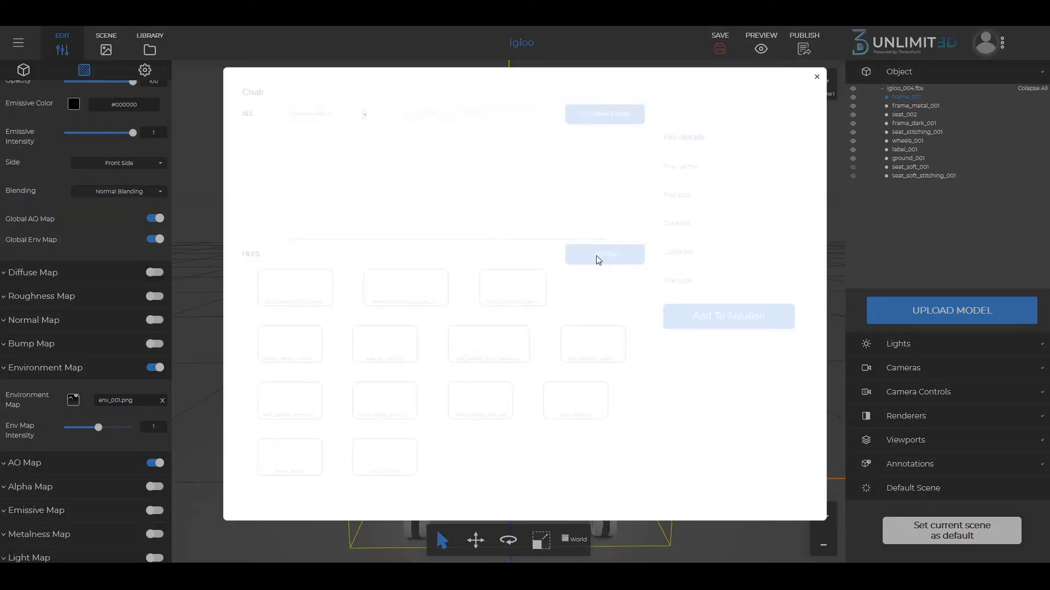
pyautogui.click(599, 257)
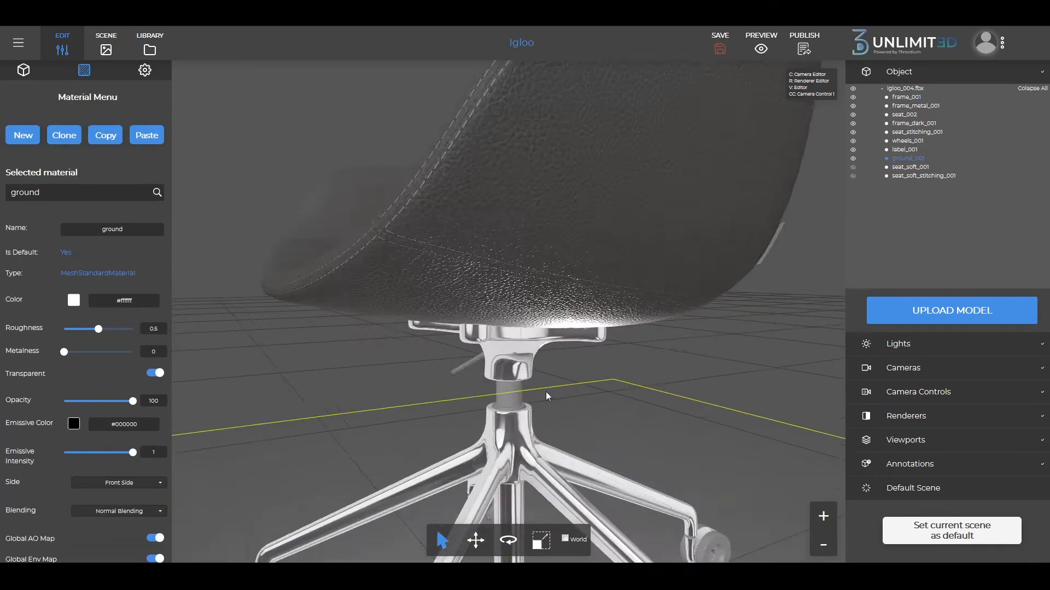
# Step: Create the frame_dark_002 material for the frame_dark_001 mesh, with an environment map, frame_ao as AO map and color #0A0A0A
pyautogui.write('_002')
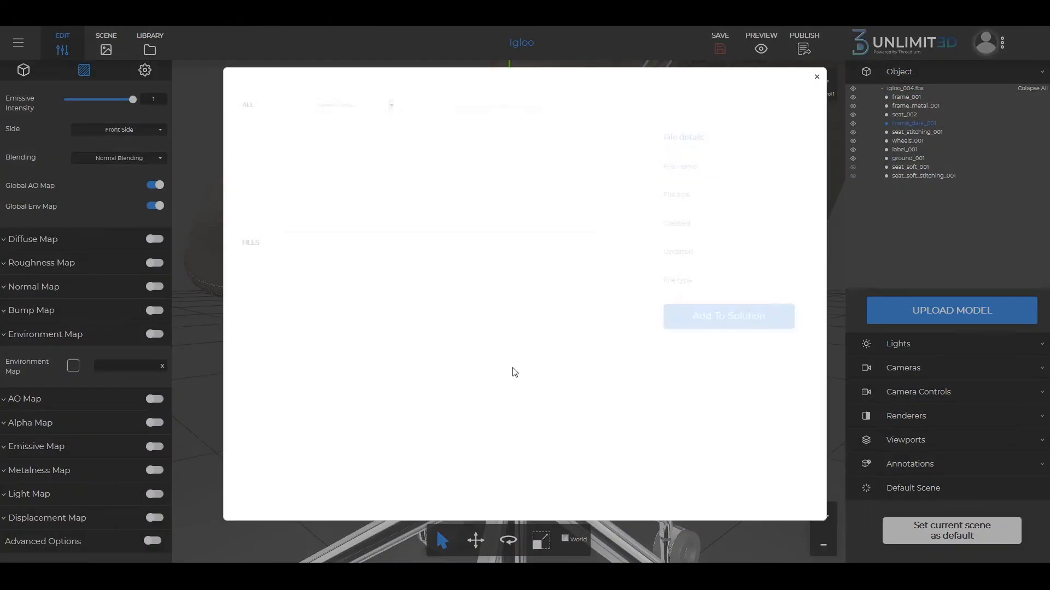
pyautogui.click(720, 317)
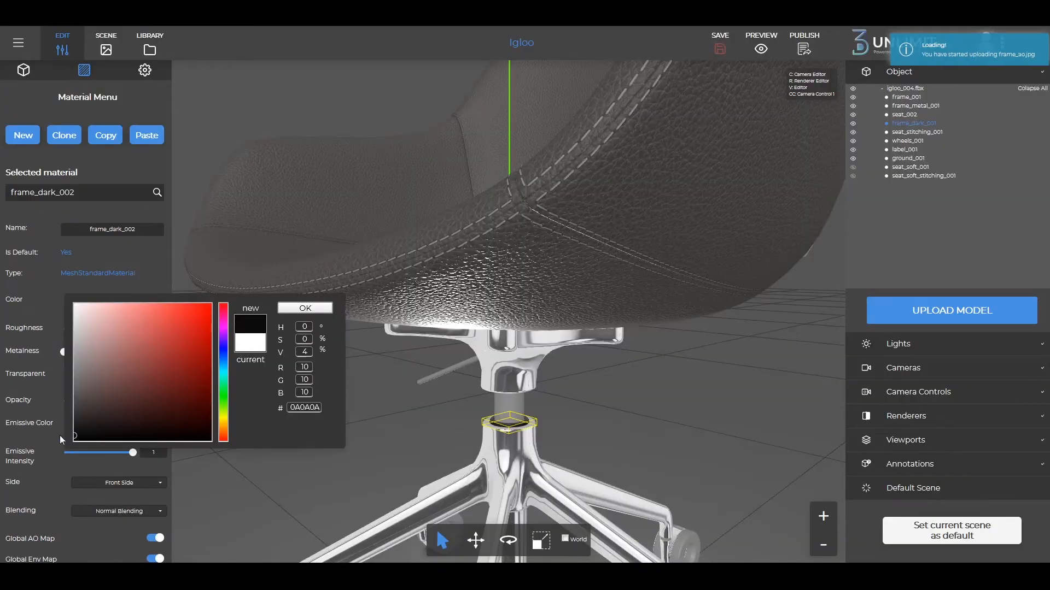
# Step: Create a label material for the label_001 mesh, with a diffuse map and label_normal as its normal map
pyautogui.click(26, 141)
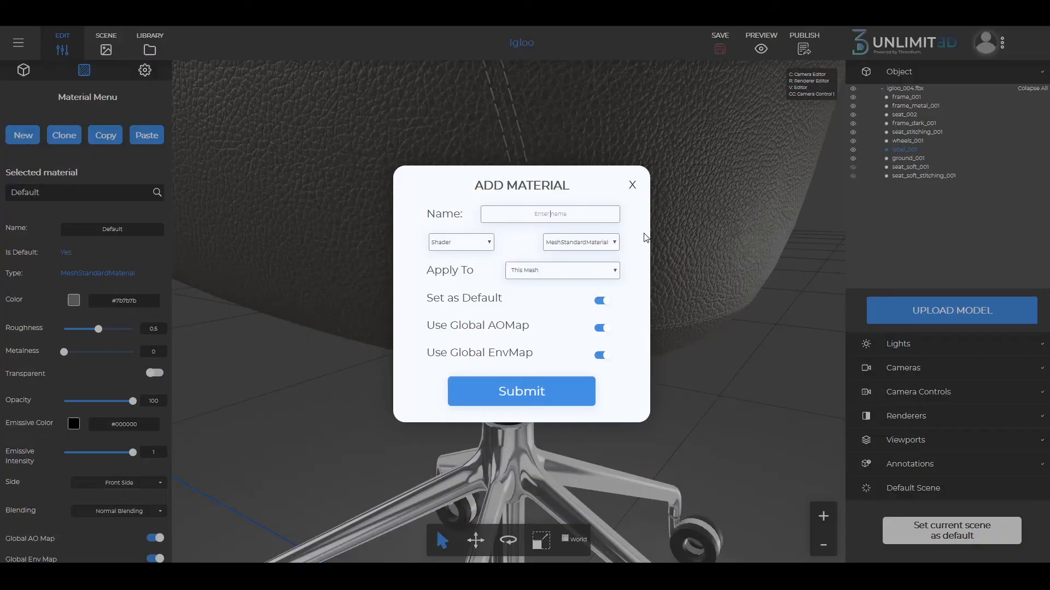
pyautogui.write('lab')
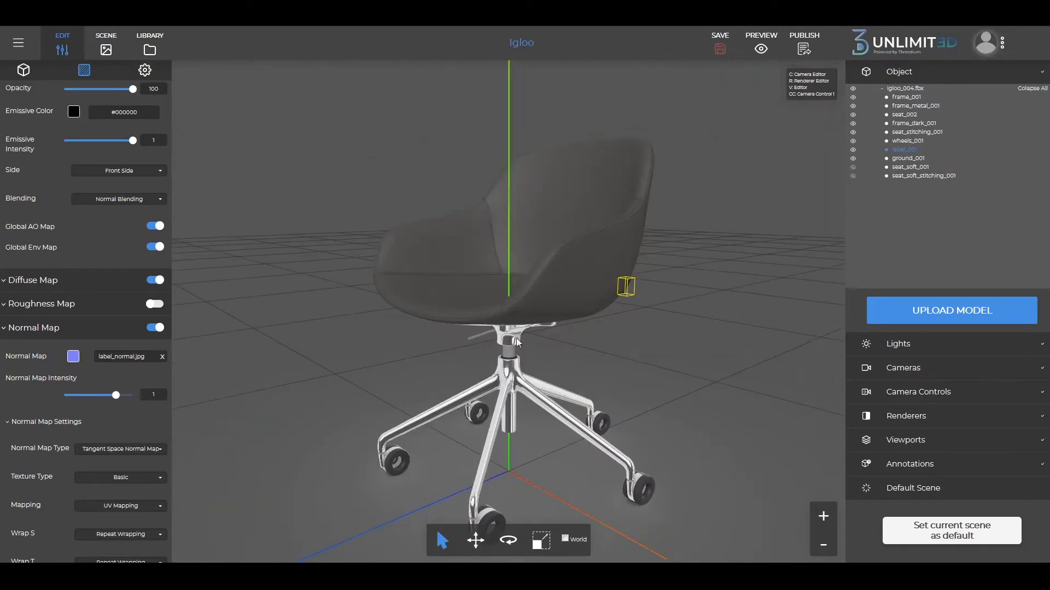
pyautogui.moveTo(516, 338); pyautogui.dragTo(539, 345)
pyautogui.scroll(-3, 533, 350)
pyautogui.scroll(3, 537, 352)
pyautogui.scroll(-1, 536, 353)
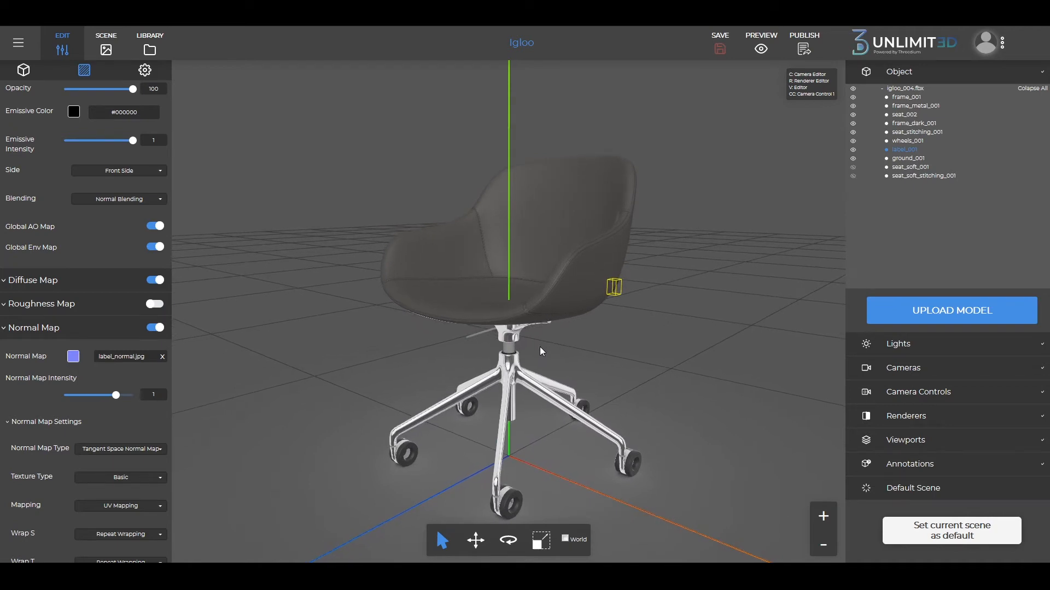
# Step: Set the intensity of the ambient light to 0.52
pyautogui.click(893, 347)
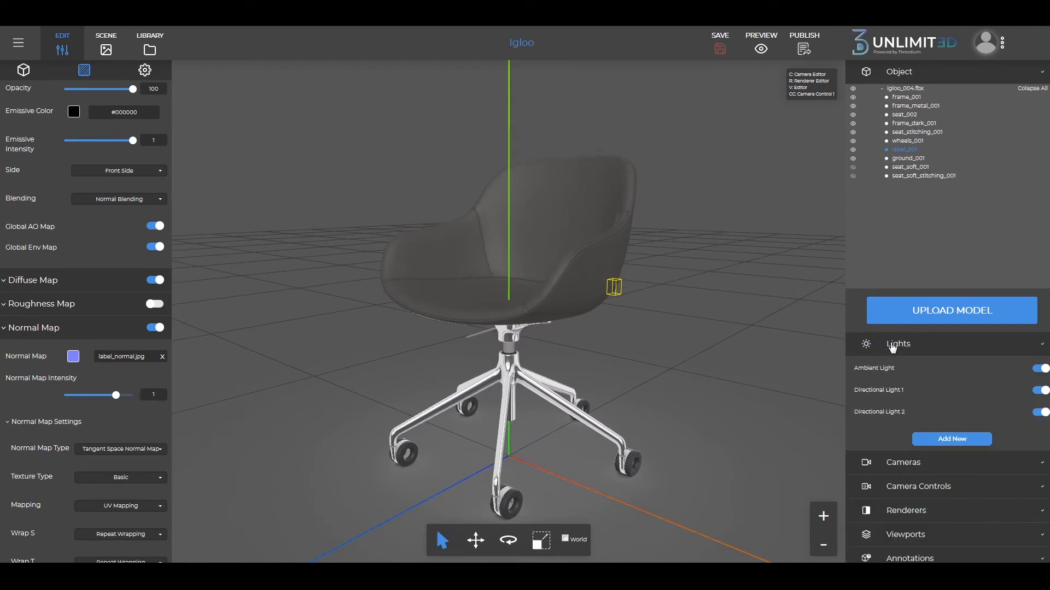
pyautogui.click(866, 370)
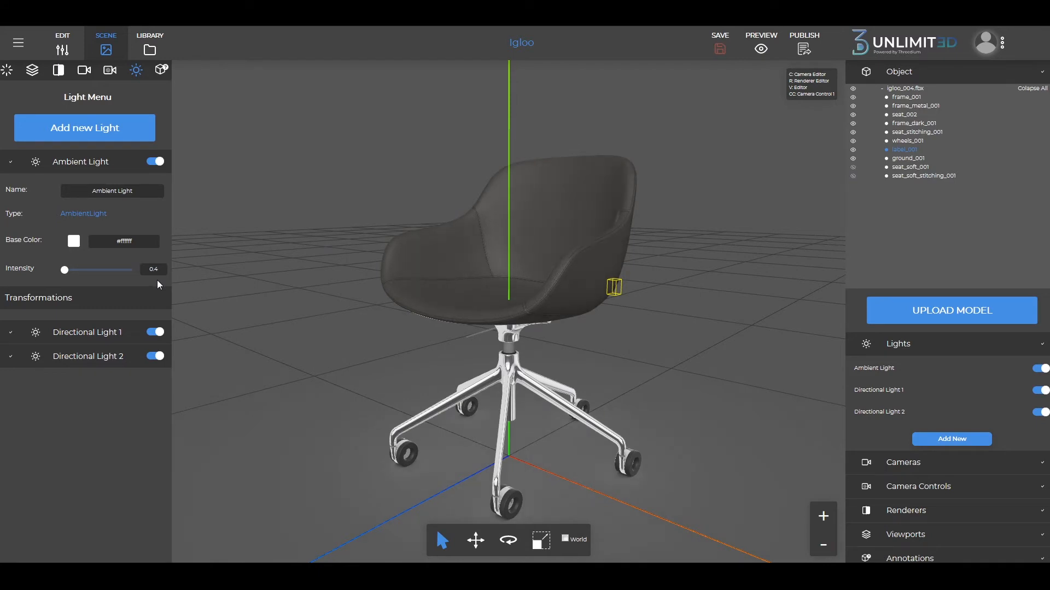
pyautogui.moveTo(549, 312); pyautogui.dragTo(597, 352)
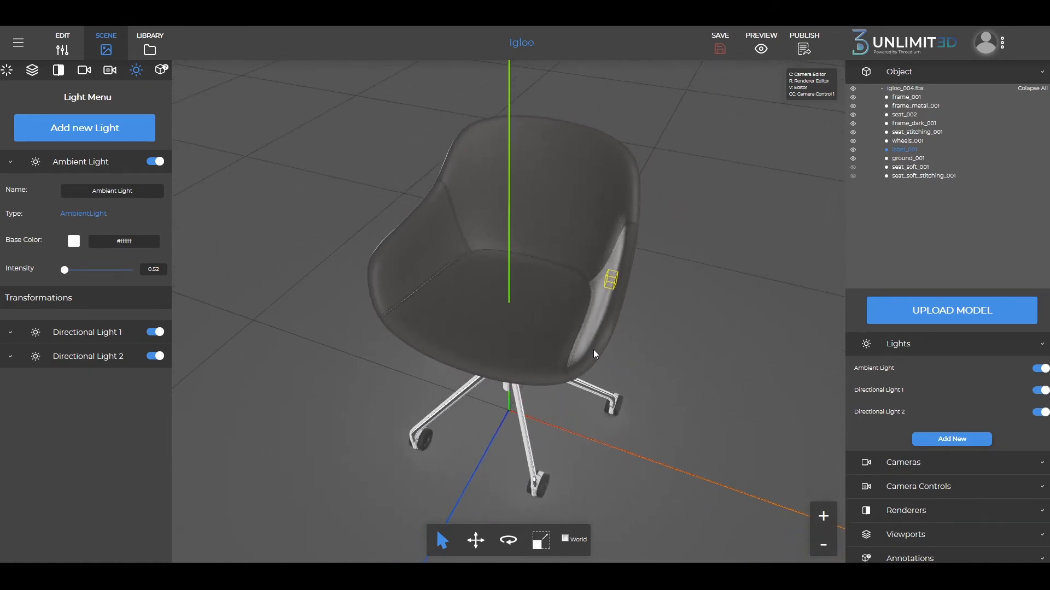
# Step: Adjust the intensity of Directional Light 1 and set the intensity of Directional Light 2 to 0.4
pyautogui.scroll(4, 596, 337)
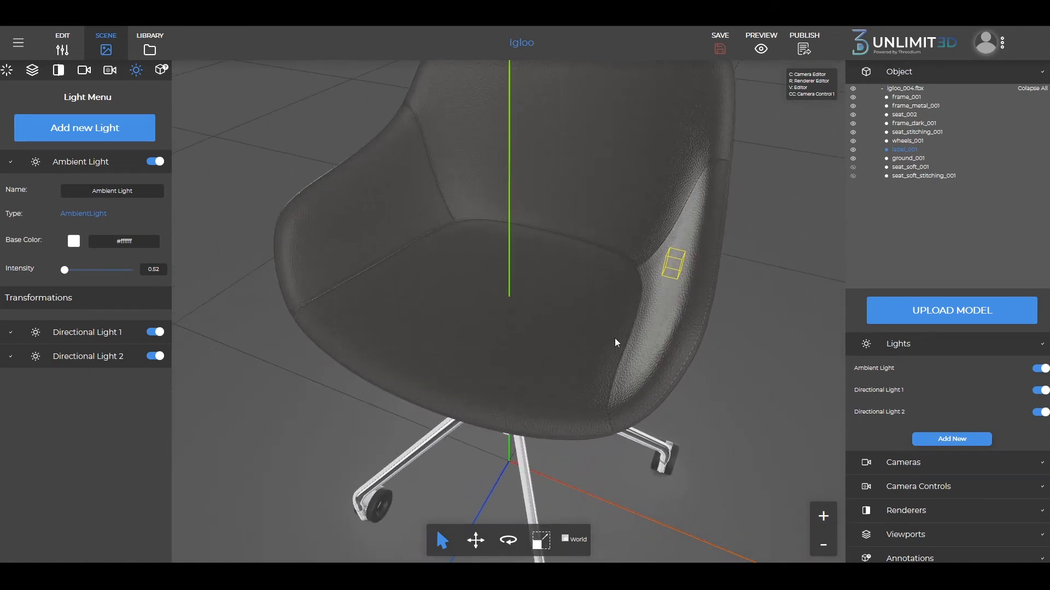
pyautogui.click(886, 390)
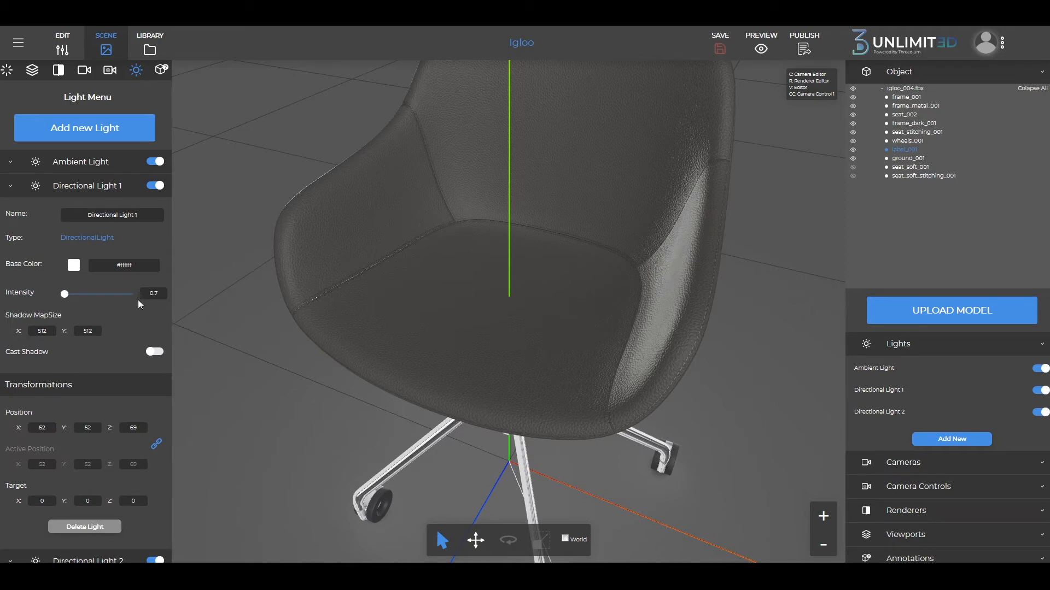
pyautogui.moveTo(66, 295); pyautogui.dragTo(68, 295)
pyautogui.moveTo(153, 296); pyautogui.dragTo(124, 307)
pyautogui.click(886, 413)
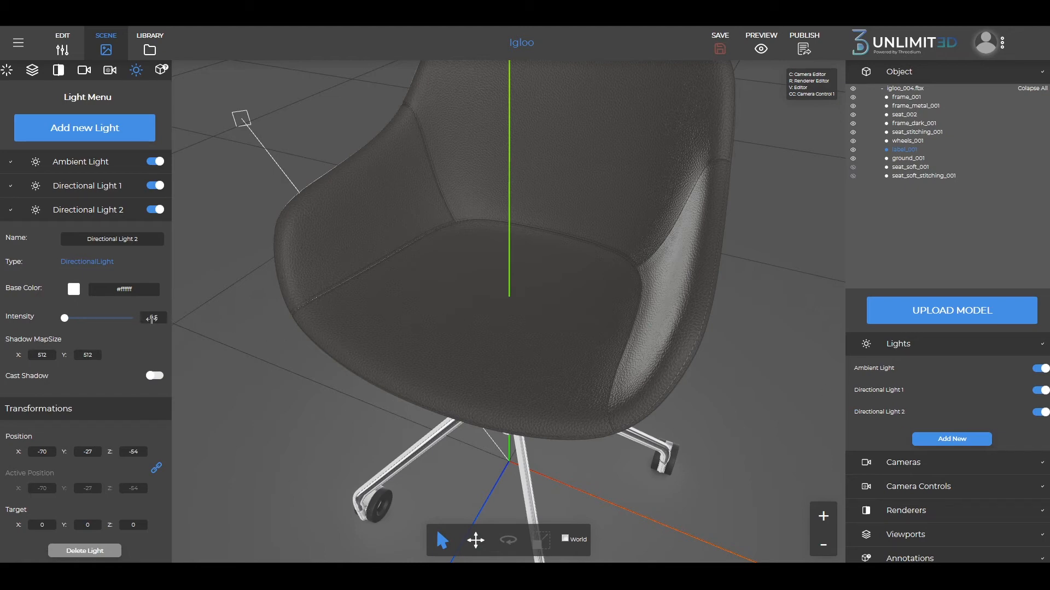
pyautogui.moveTo(154, 318); pyautogui.dragTo(155, 328)
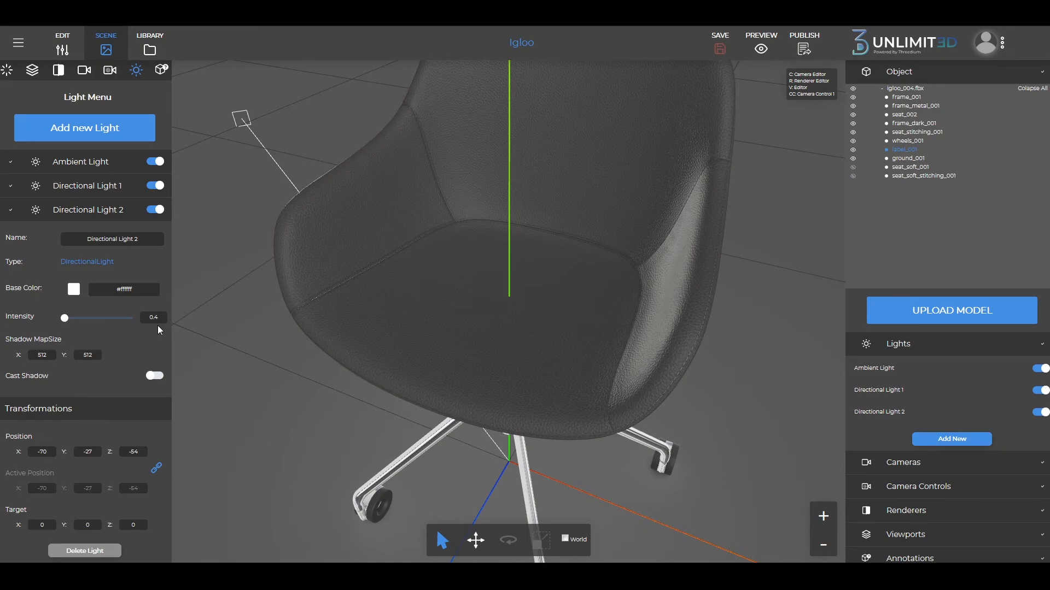
# Step: Make seat_soft_001 and seat_soft_stitching_001 invisible by default in the default scene, and save the solution
pyautogui.moveTo(537, 322); pyautogui.dragTo(568, 333)
pyautogui.scroll(-5, 585, 309)
pyautogui.scroll(5, 605, 353)
pyautogui.scroll(-5, 605, 353)
pyautogui.scroll(-3, 573, 338)
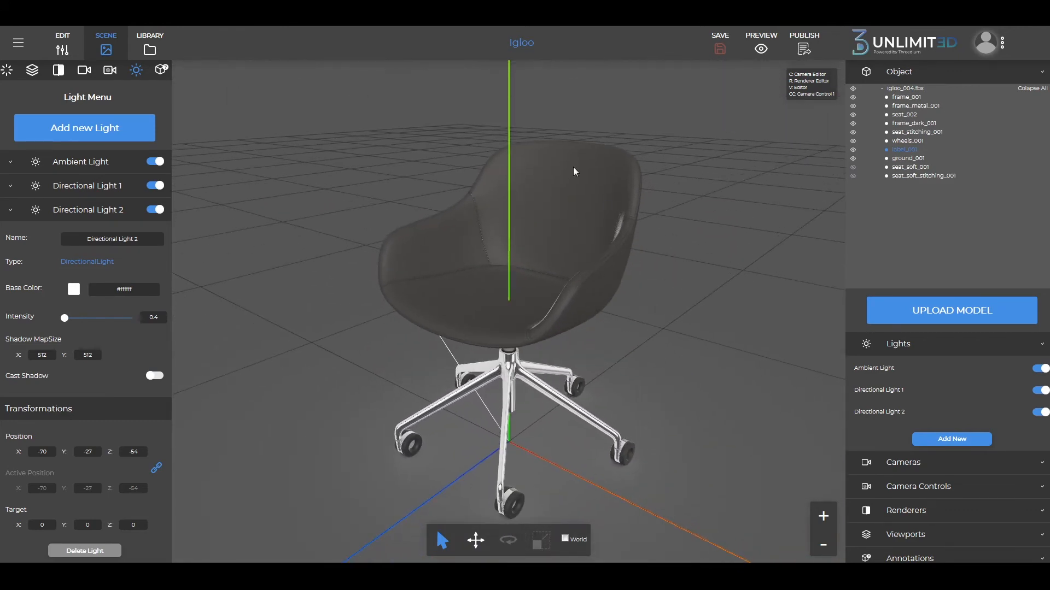
pyautogui.click(685, 107)
pyautogui.click(7, 70)
pyautogui.scroll(-1, 155, 387)
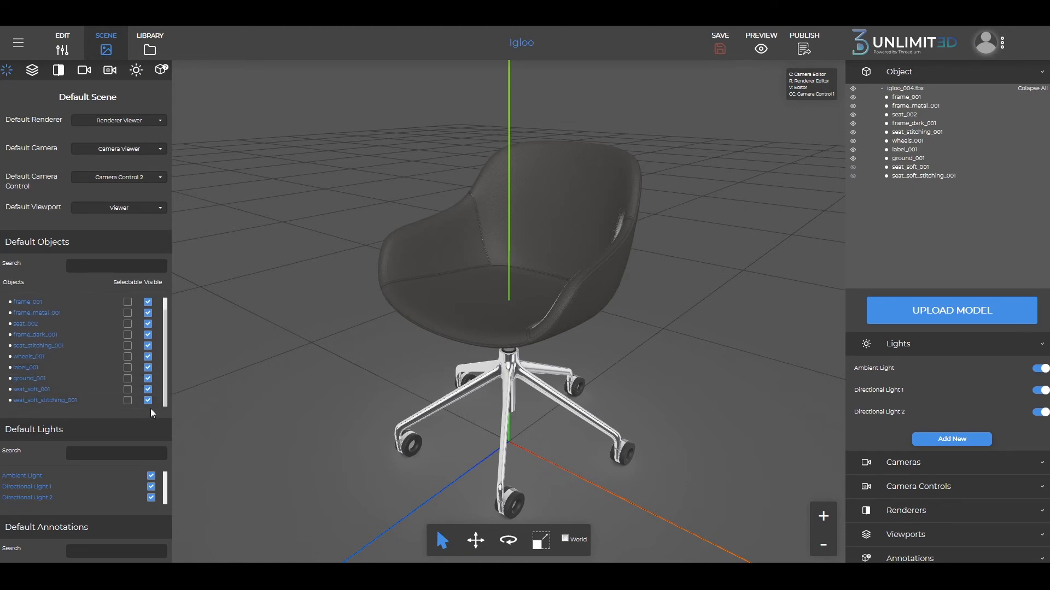
pyautogui.click(149, 401)
pyautogui.click(147, 389)
pyautogui.click(720, 55)
# Step: Activate Camera Viewer and frame the whole chair closer from a lower angle
pyautogui.click(898, 465)
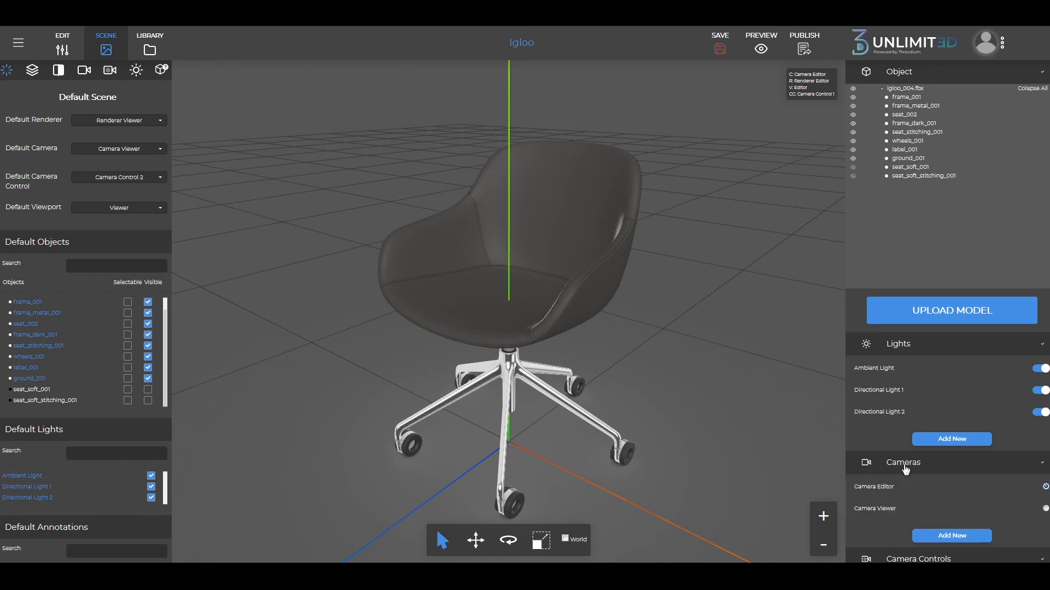
pyautogui.click(1046, 508)
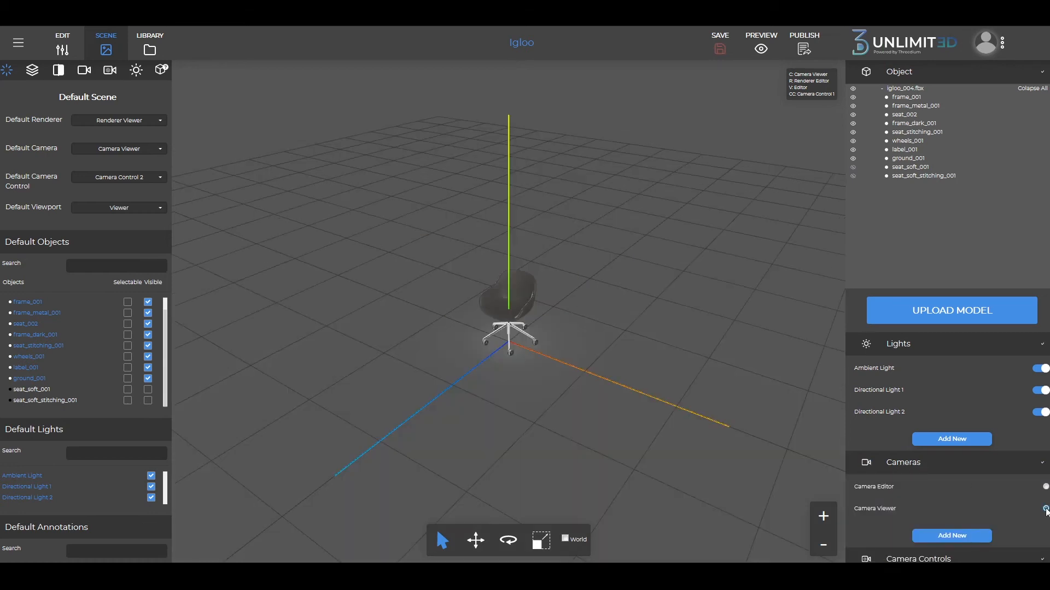
pyautogui.scroll(5, 550, 334)
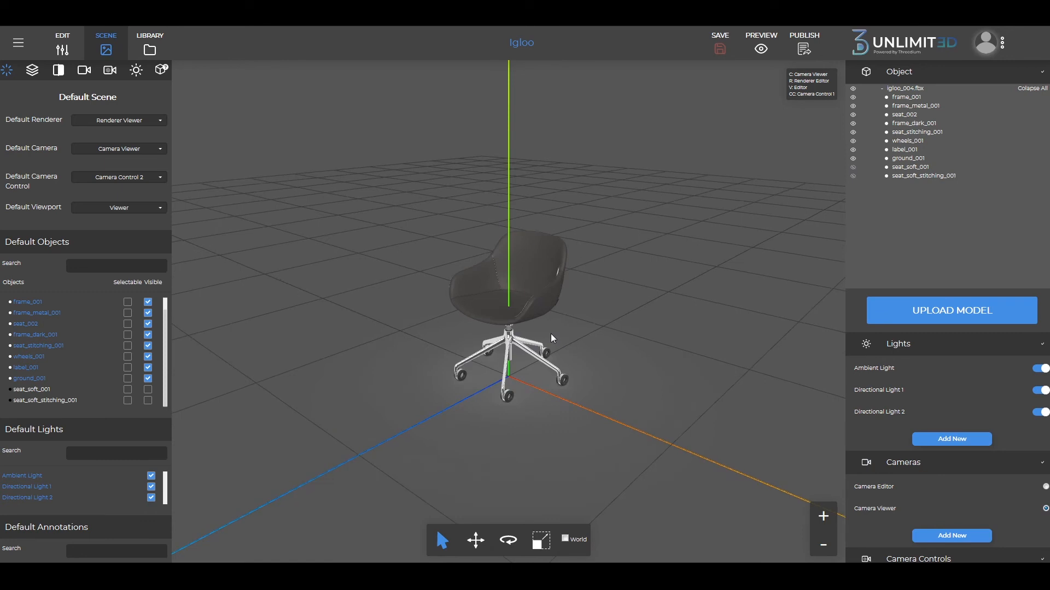
pyautogui.moveTo(640, 336); pyautogui.dragTo(638, 327)
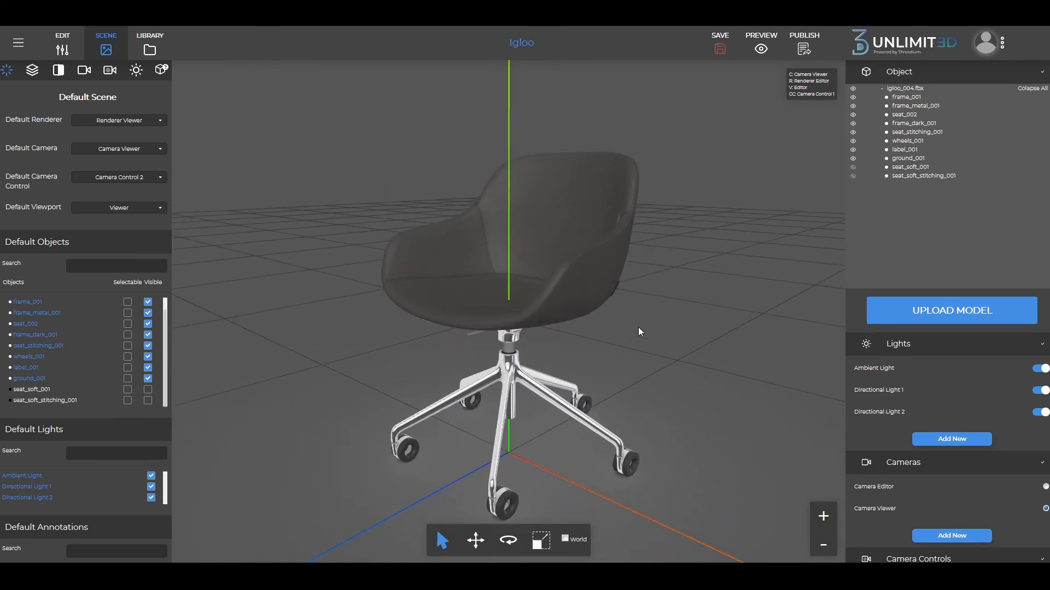
# Step: Preview the chair solution in the desktop and mobile portrait formats, ending on the desktop format
pyautogui.click(759, 51)
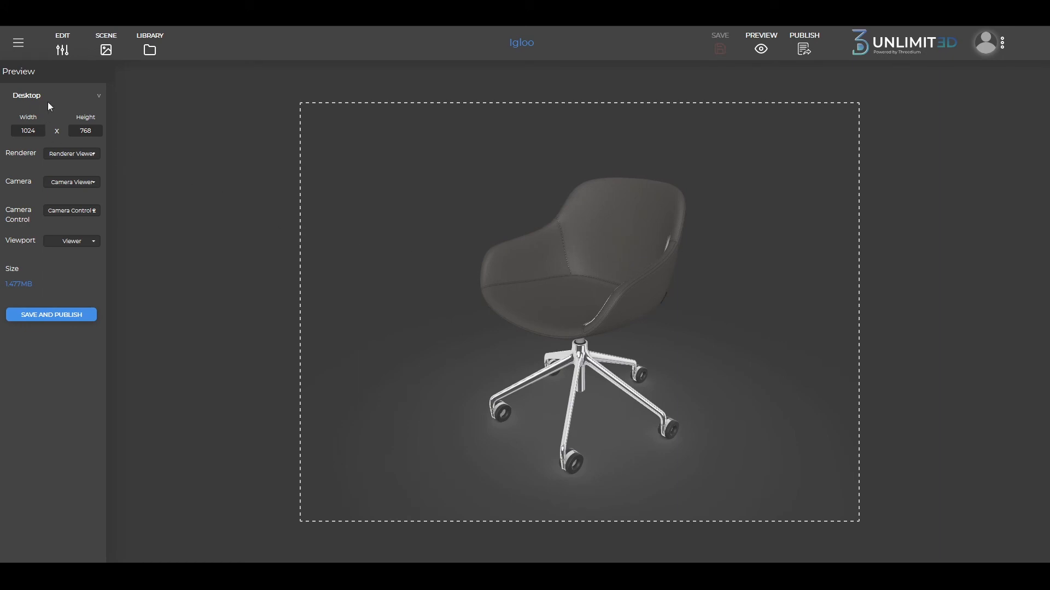
pyautogui.click(99, 98)
pyautogui.click(28, 108)
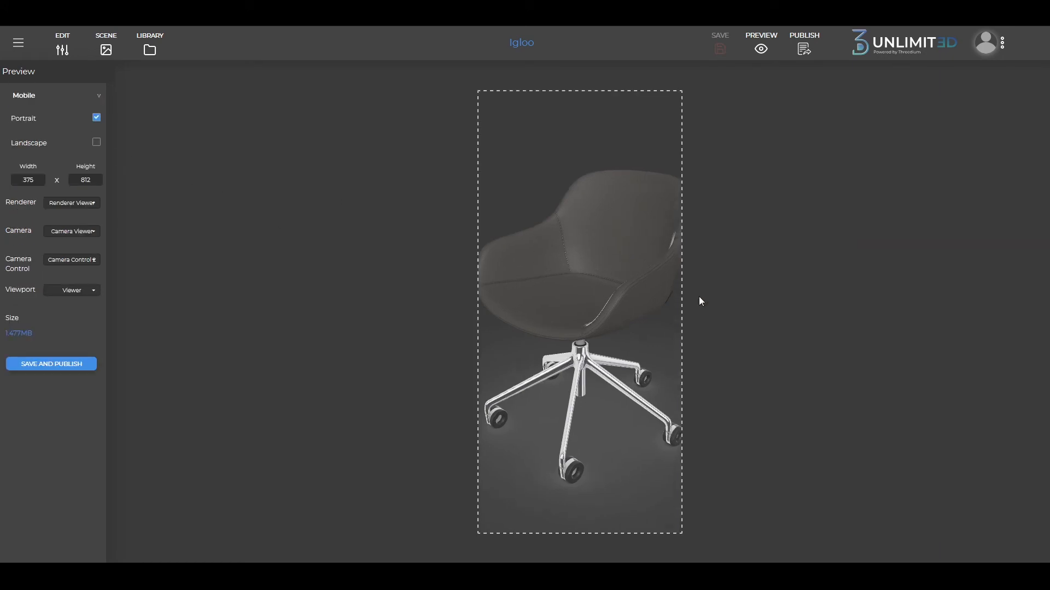
pyautogui.moveTo(632, 277)
pyautogui.mouseDown()
pyautogui.moveTo(565, 273)
pyautogui.moveTo(656, 279)
pyautogui.moveTo(639, 284)
pyautogui.mouseUp()
pyautogui.scroll(3, 624, 282)
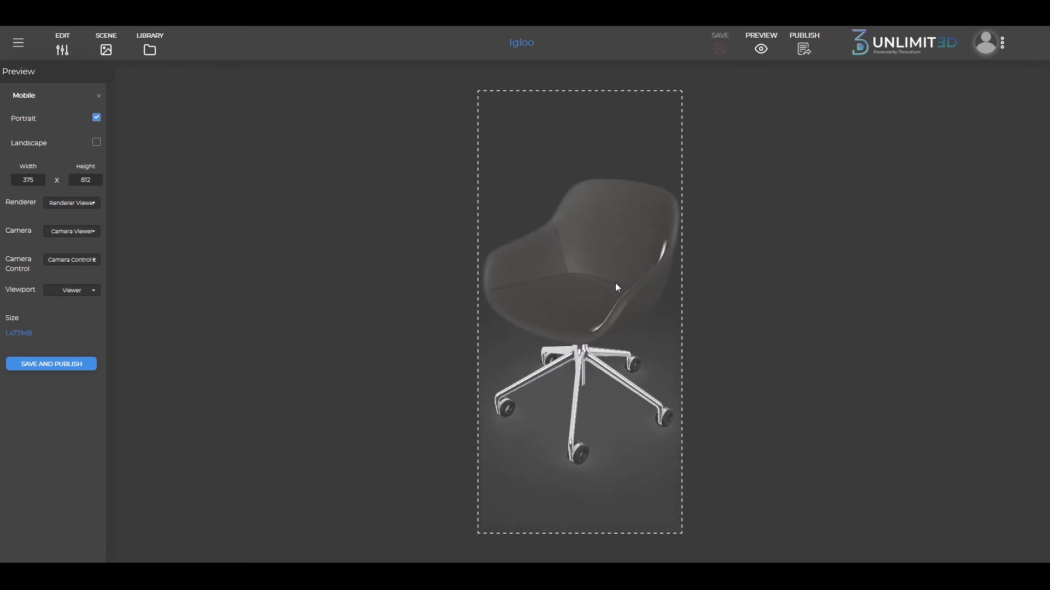
pyautogui.click(96, 97)
pyautogui.click(54, 125)
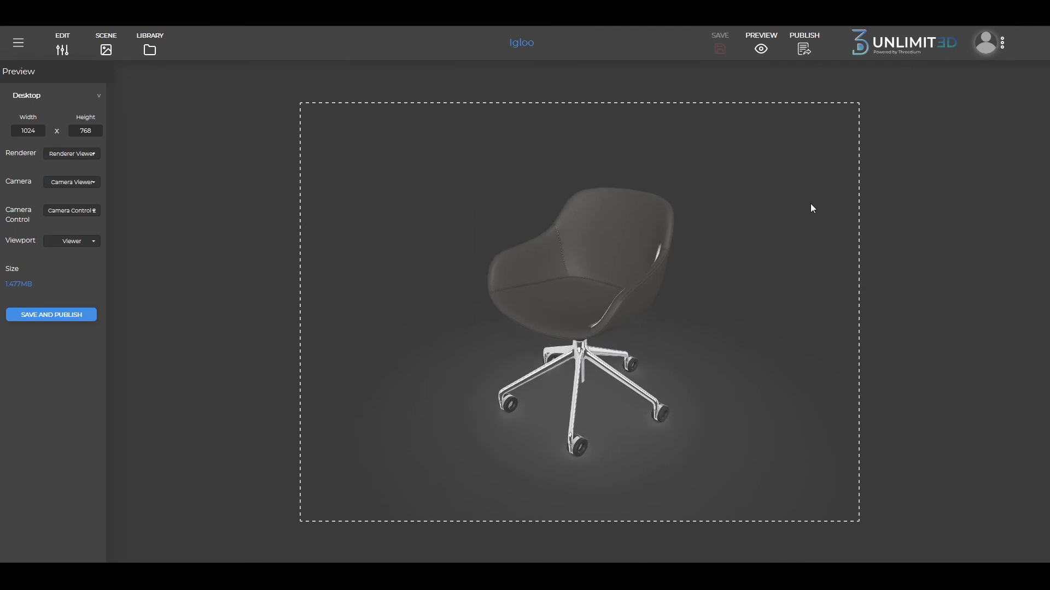
# Step: Save and publish the solution, and load its last published version
pyautogui.click(808, 53)
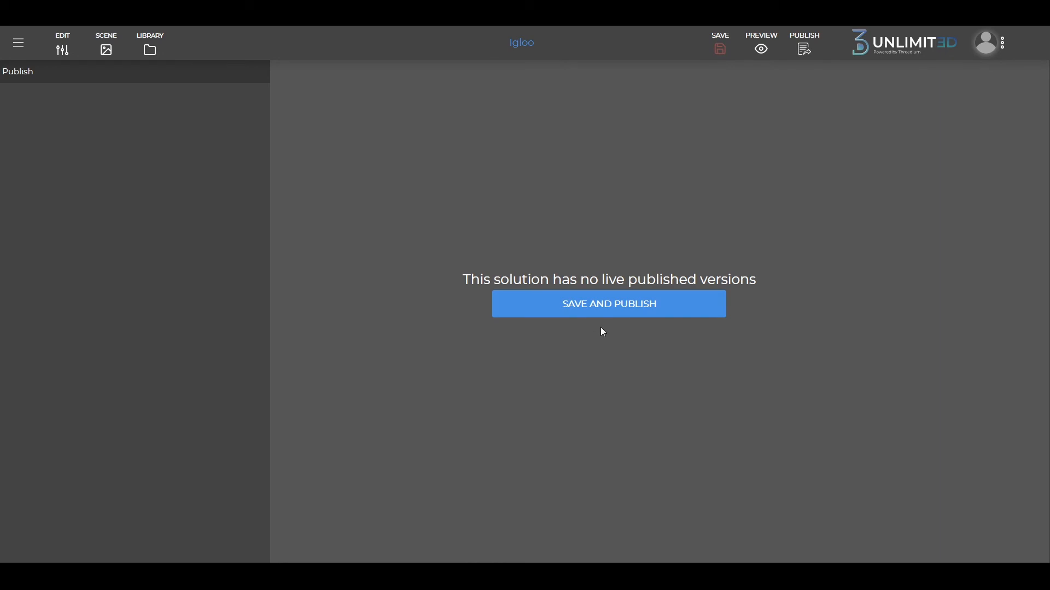
pyautogui.click(602, 310)
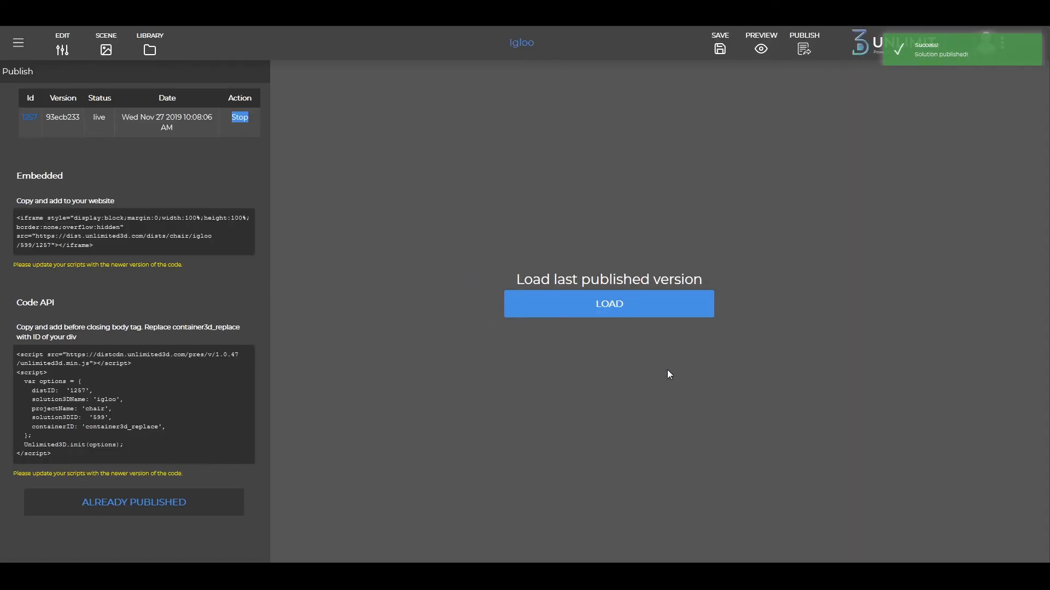
pyautogui.click(623, 313)
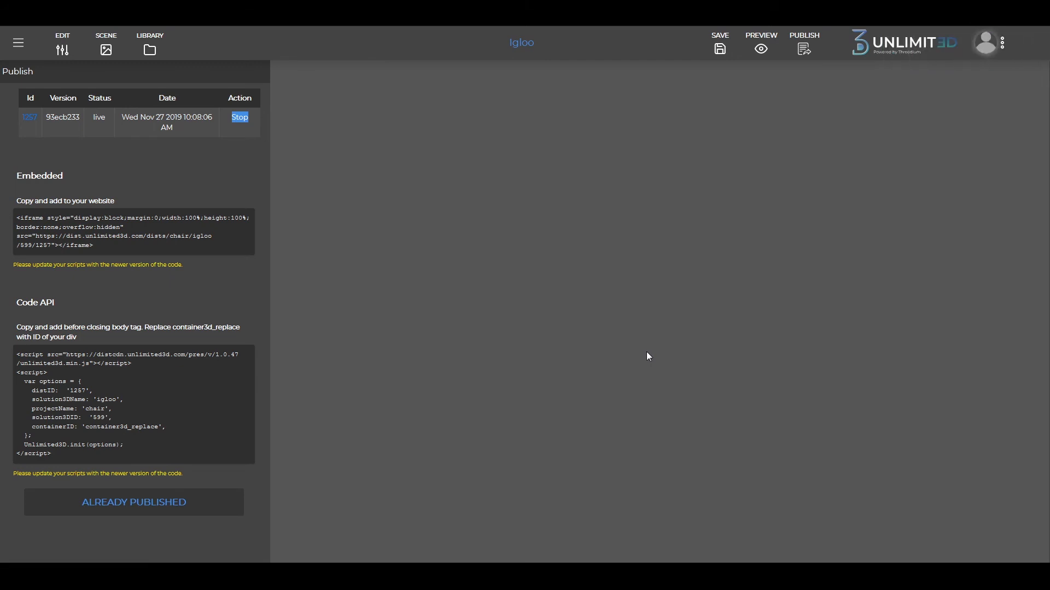
pyautogui.moveTo(677, 310); pyautogui.dragTo(591, 320)
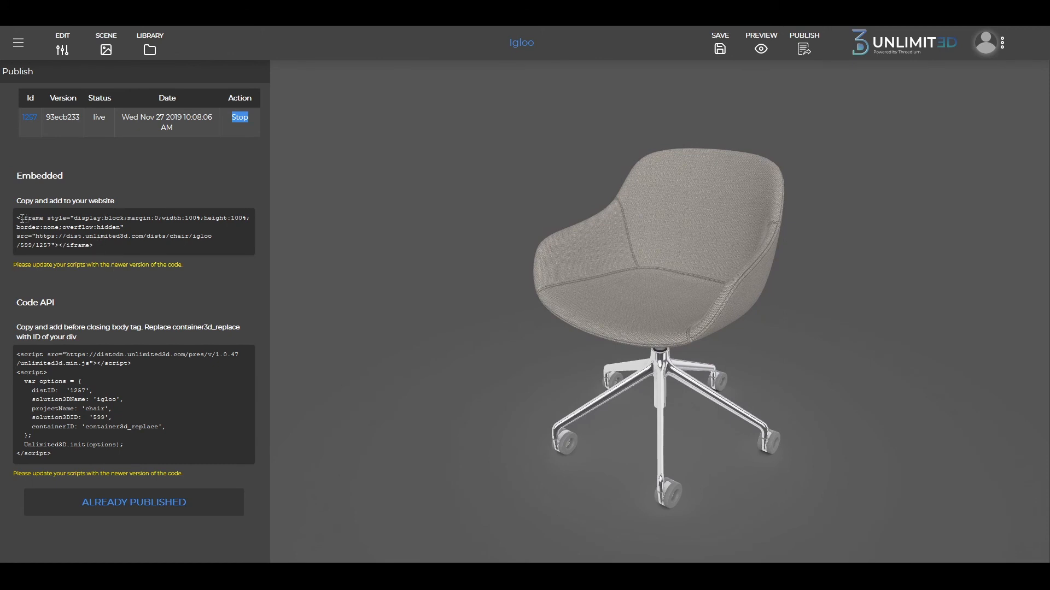
# Step: Examine the embedded iframe code and the Code API script of the published solution
pyautogui.moveTo(17, 217); pyautogui.dragTo(119, 251)
pyautogui.click(135, 248)
pyautogui.moveTo(17, 353); pyautogui.dragTo(98, 457)
pyautogui.click(145, 402)
# Step: Inspect the published chair from several angles and its seat surface up close
pyautogui.moveTo(788, 299); pyautogui.dragTo(621, 283)
pyautogui.moveTo(750, 281); pyautogui.dragTo(695, 321)
pyautogui.scroll(6, 695, 323)
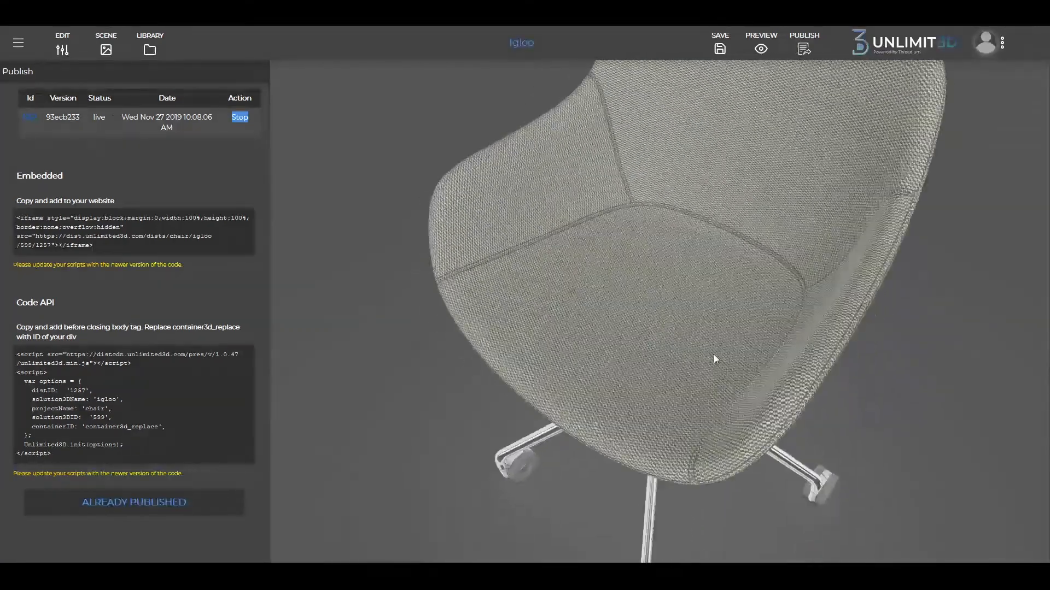
pyautogui.scroll(-8, 715, 343)
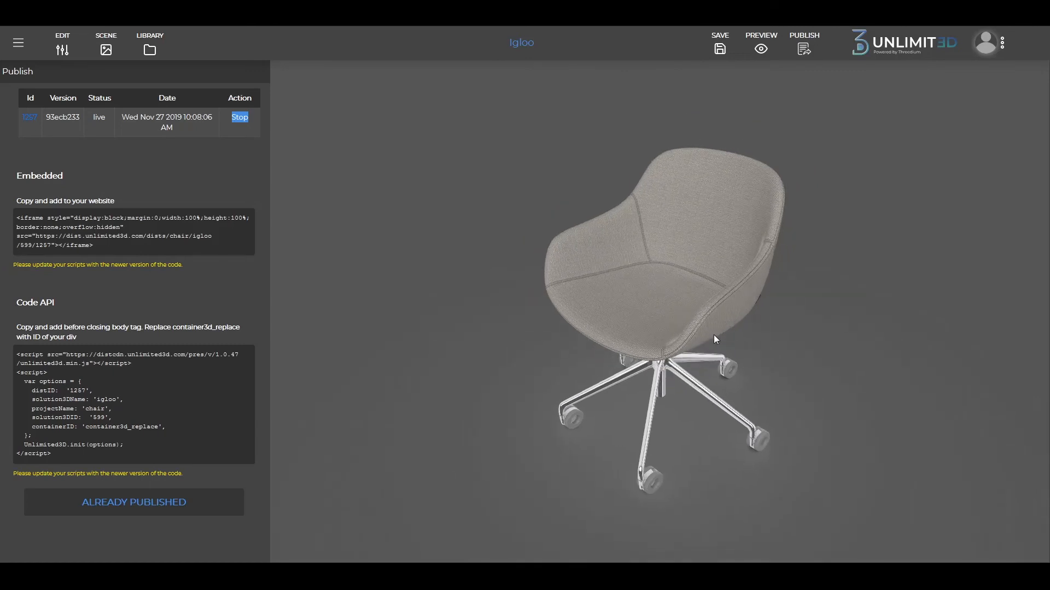